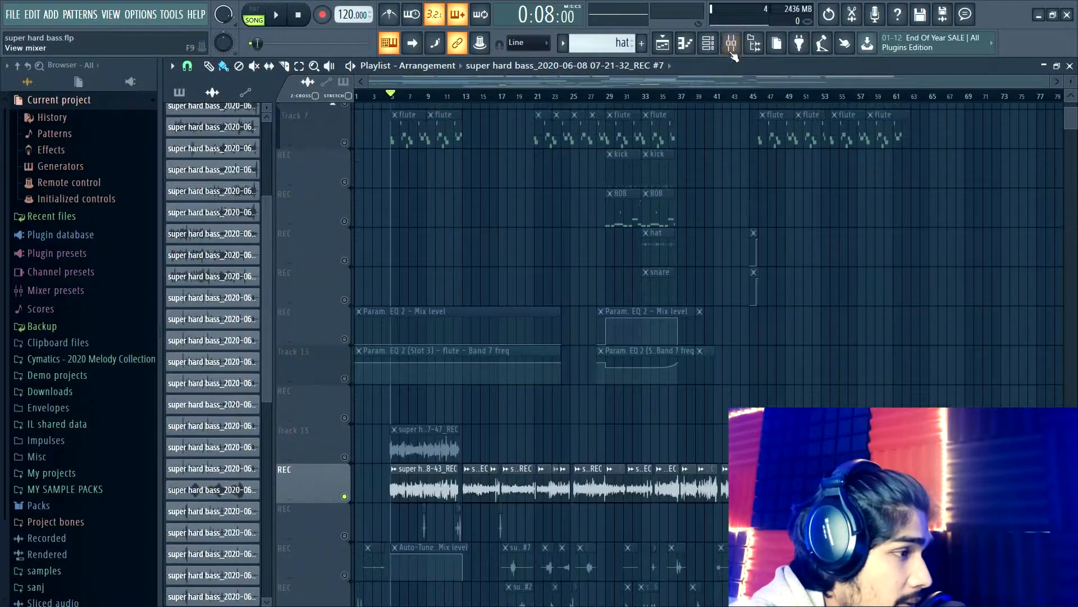
Select the Vox mixer insert and play the soloed lead vocal track from bar 5, checking its level in the mixer
left_click(731, 43)
left_click(576, 430)
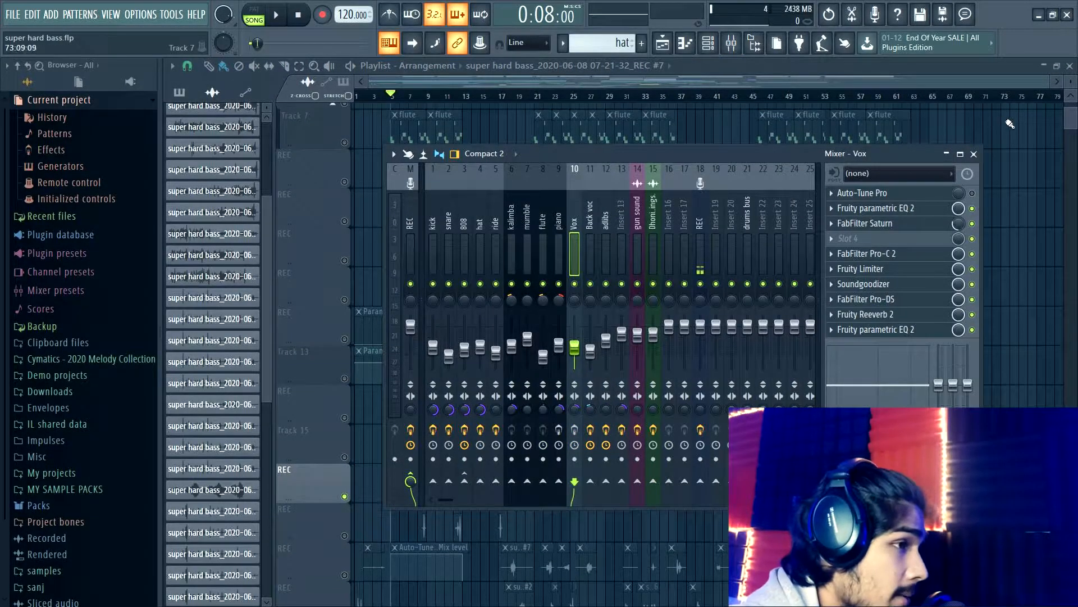
left_click(731, 43)
scroll(457, 276, "down", 5)
key("space")
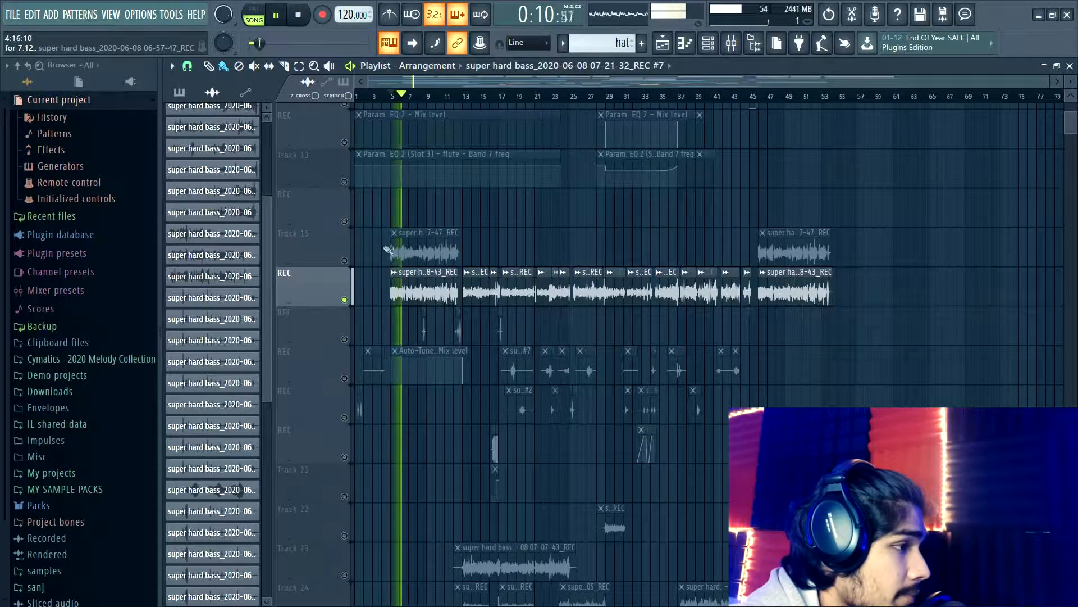
scroll(389, 248, "up", 3)
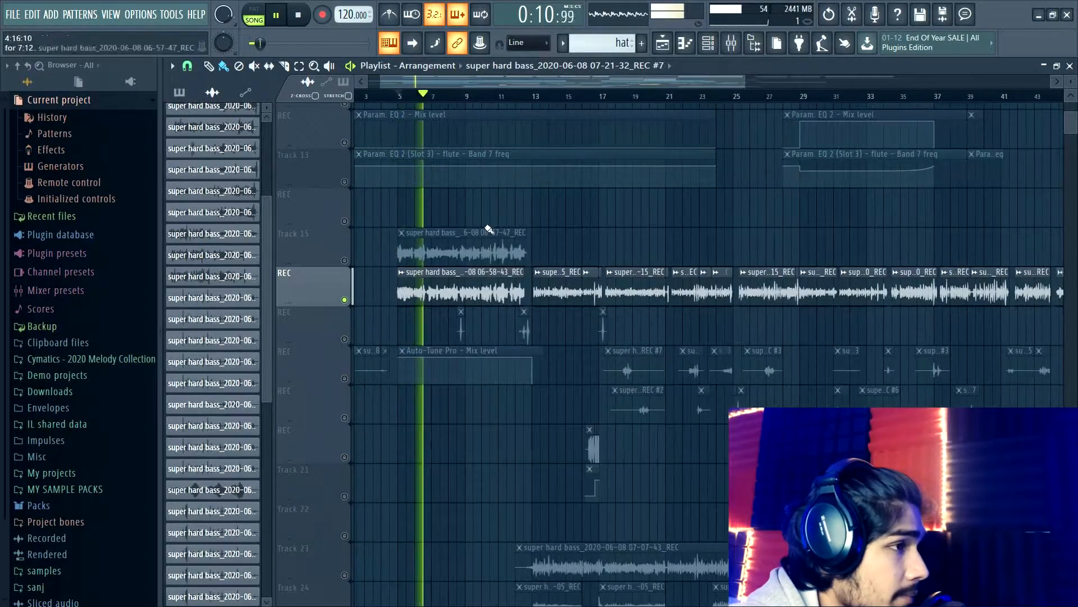
left_click(730, 44)
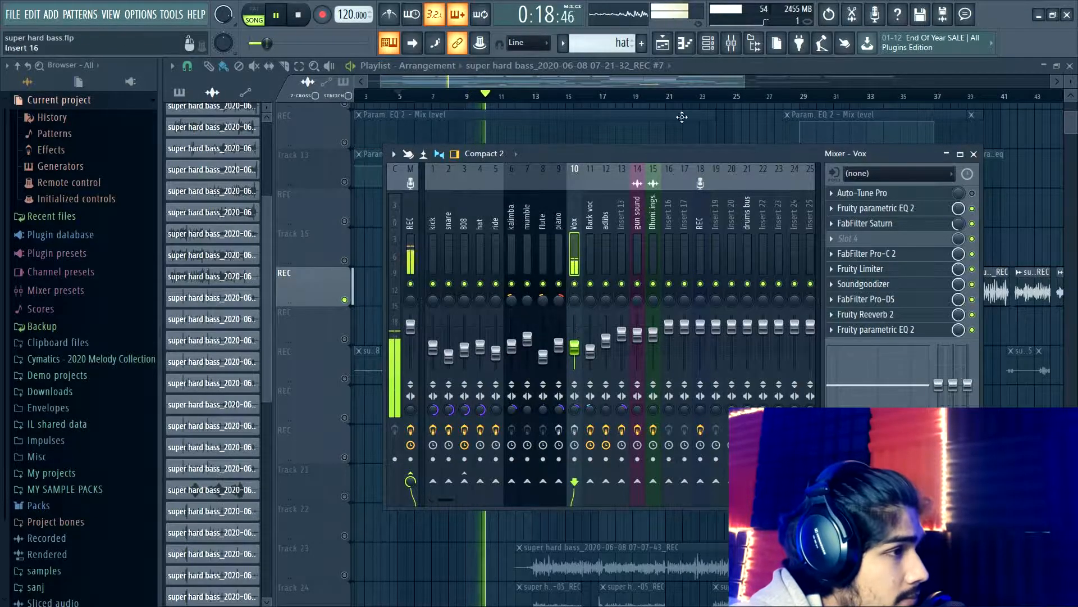
left_click(698, 68)
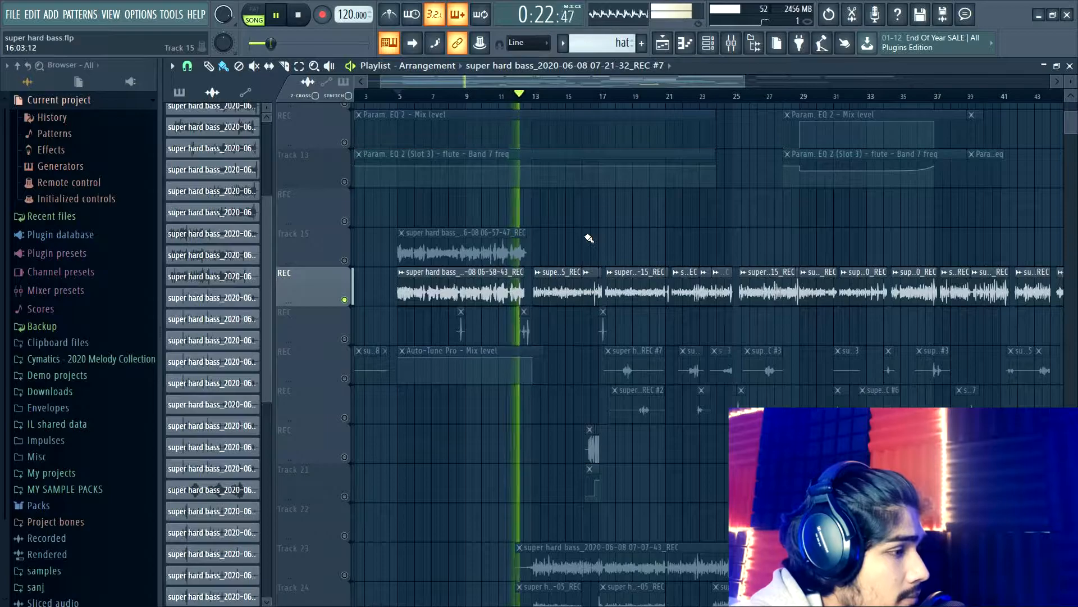
key("space")
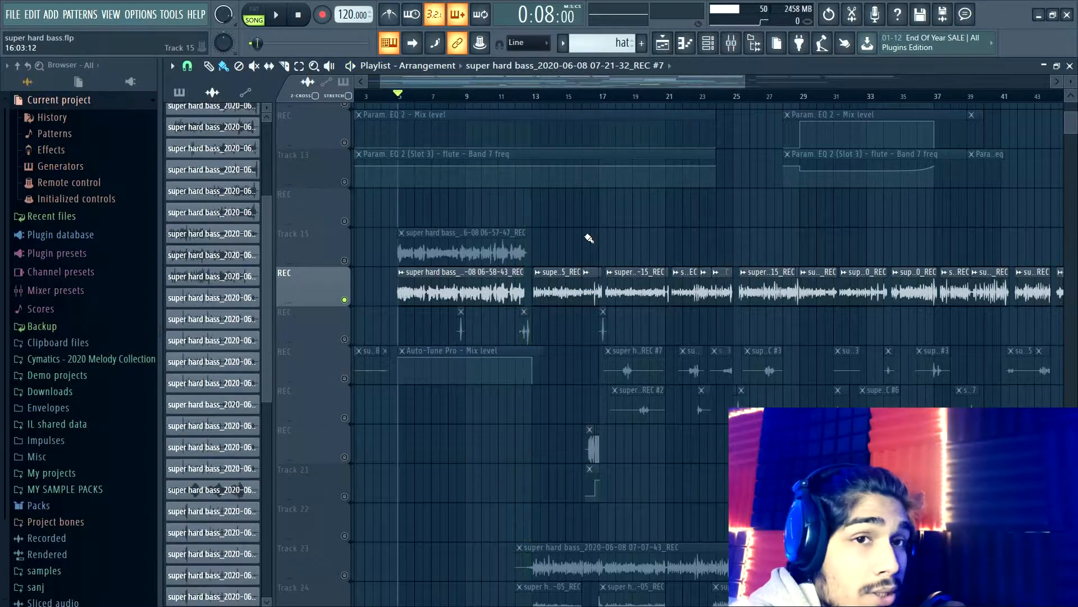
Review the Vox insert's effect chain and replay the soloed lead vocal up to about bar 13
left_click(732, 47)
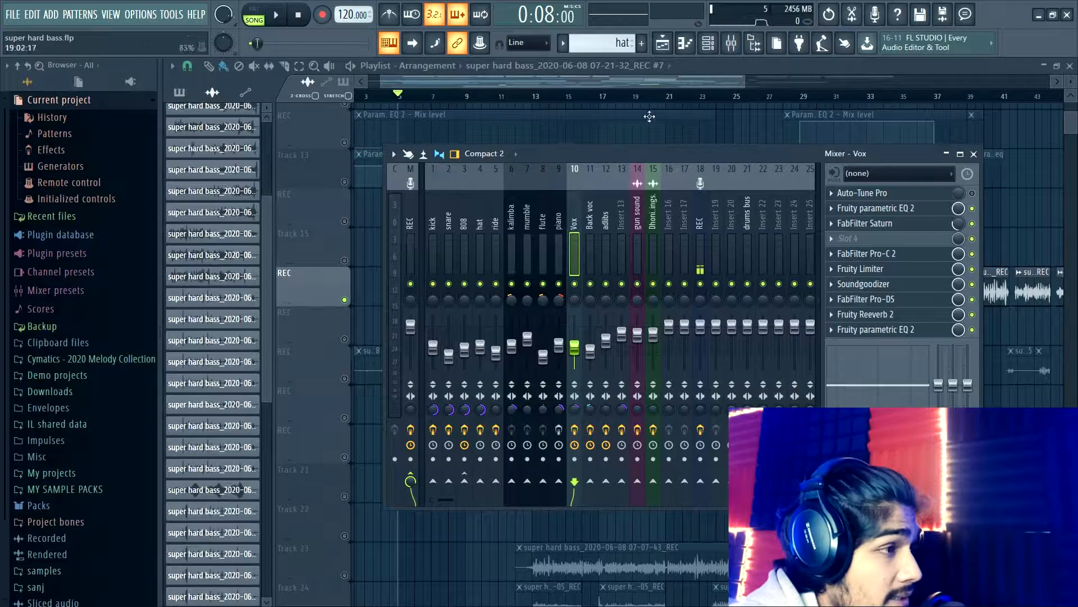
key("F9")
key("space")
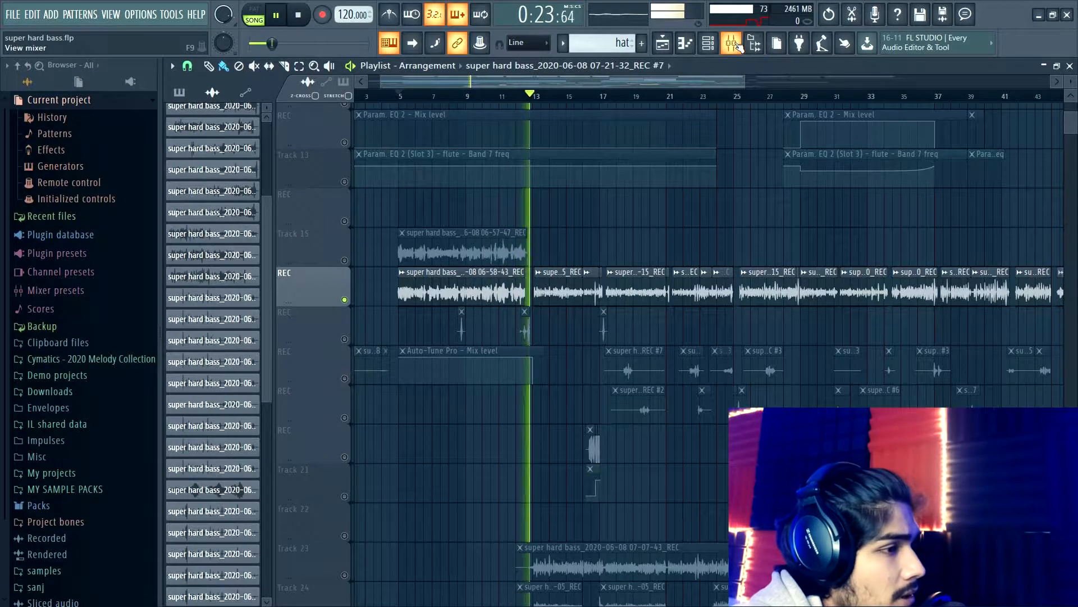
key("space")
Solo Track 15, which holds the backing vocal take, in the playlist
left_click(732, 43)
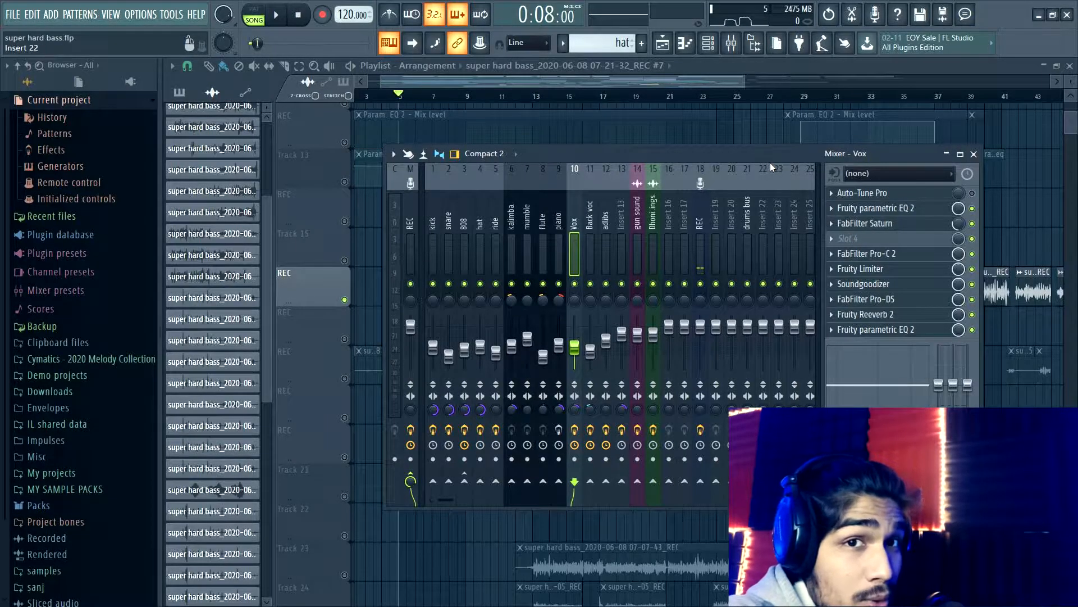
key("F9")
scroll(354, 427, "down", 1)
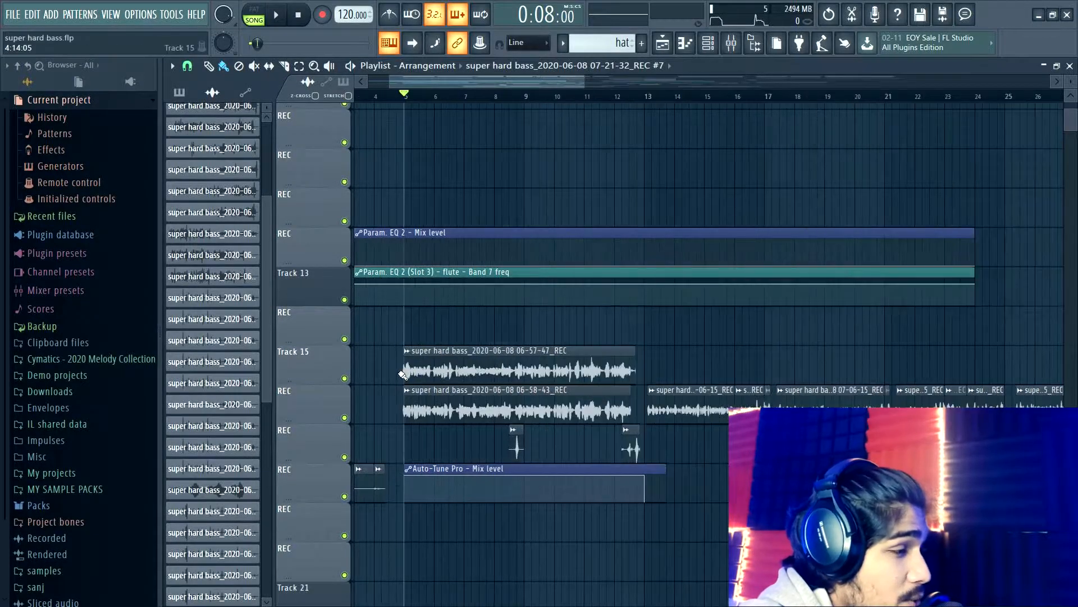
scroll(449, 370, "up", 2)
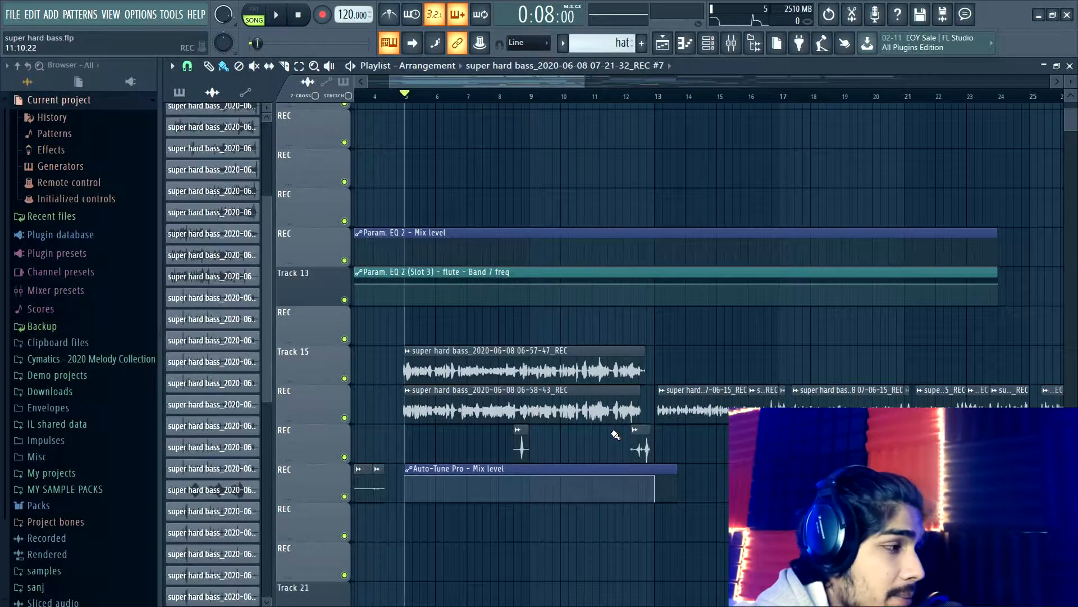
scroll(616, 434, "up", 2)
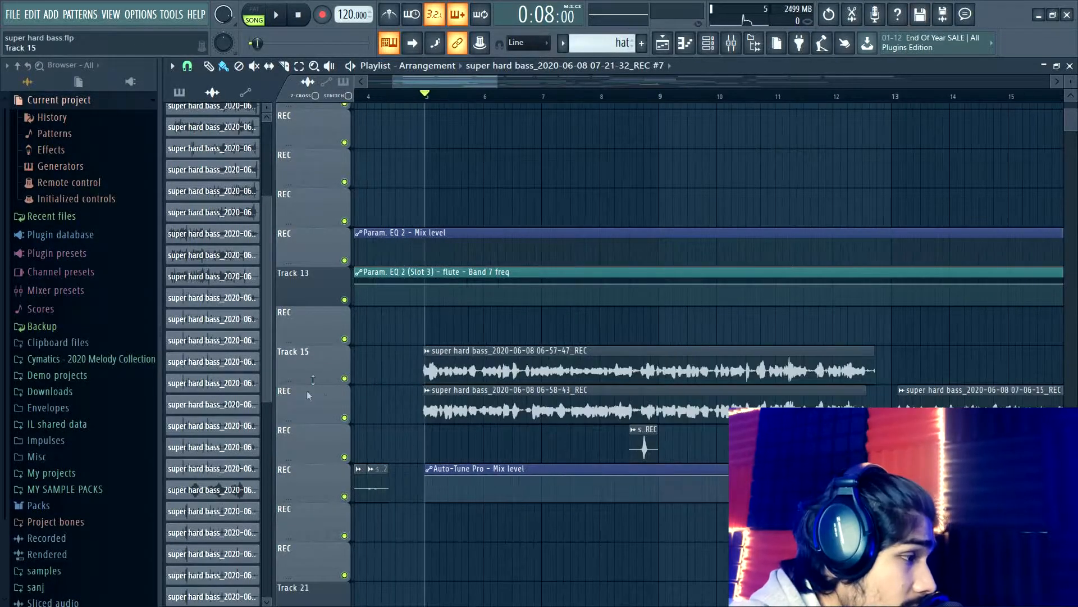
right_click(349, 384)
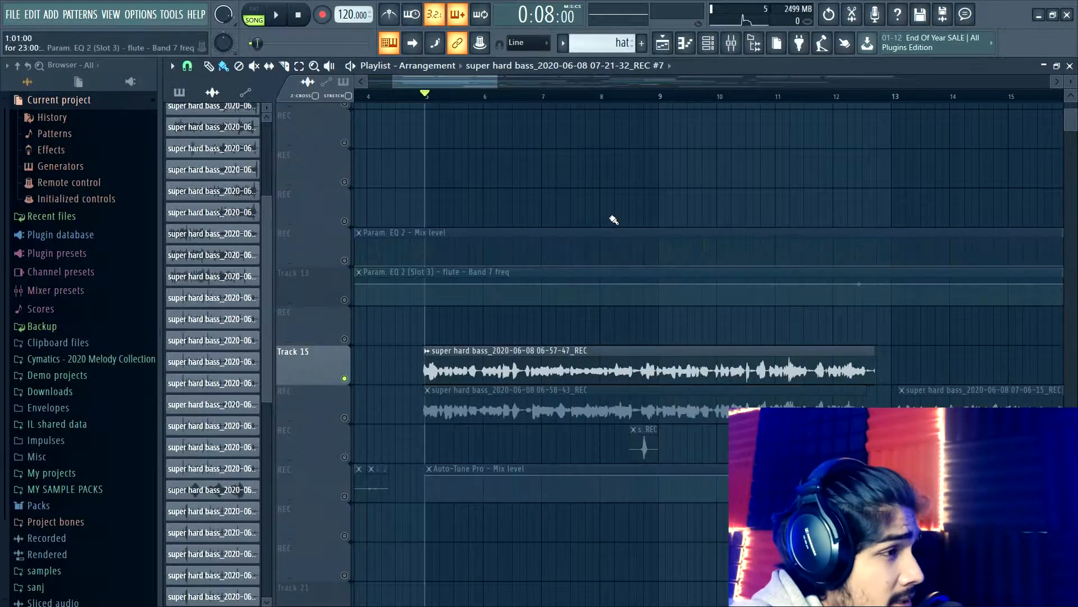
Examine Nectar 3, Fruity parametric EQ 2 and Fruity Reeverb 2 on the Back voc mixer insert
left_click(730, 43)
left_click(595, 217)
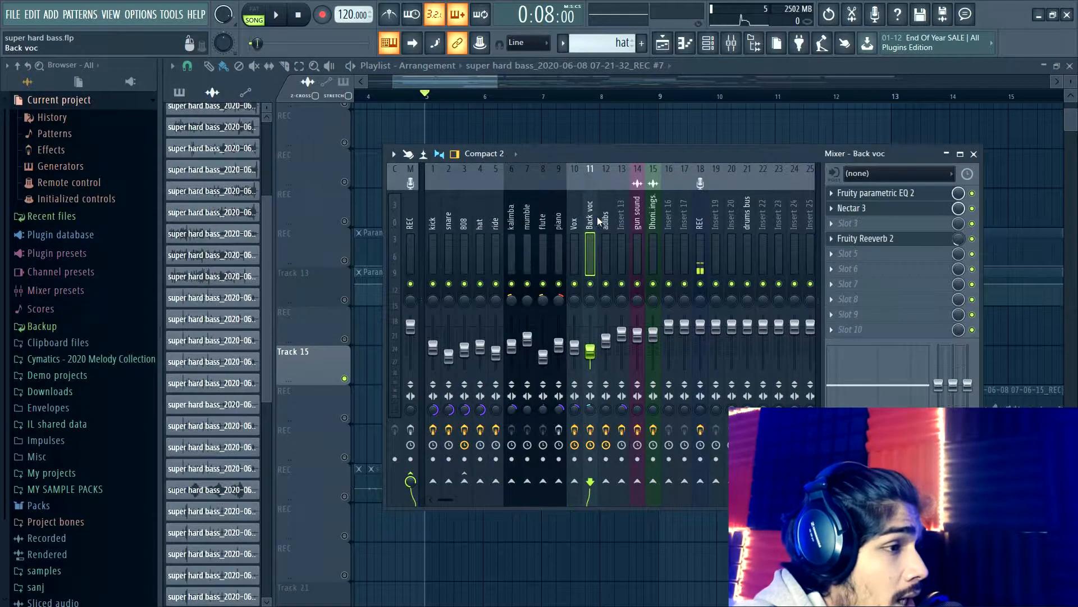
left_click(852, 207)
left_click(876, 193)
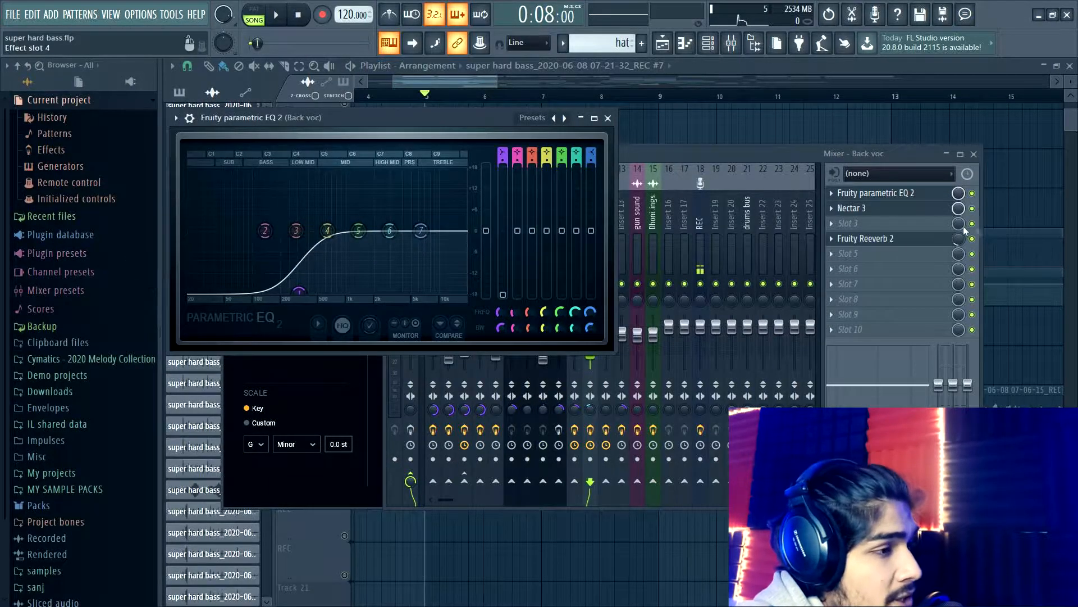
left_click(903, 243)
left_click(734, 169)
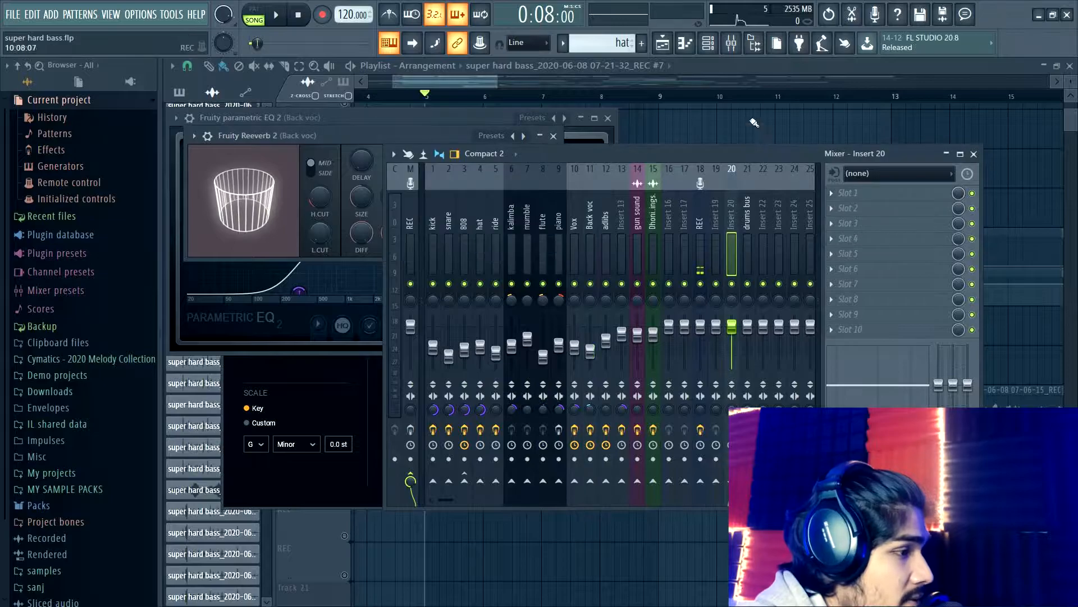
Audition the soloed backing vocal on Track 15 from bar 5
left_click(733, 68)
key("space")
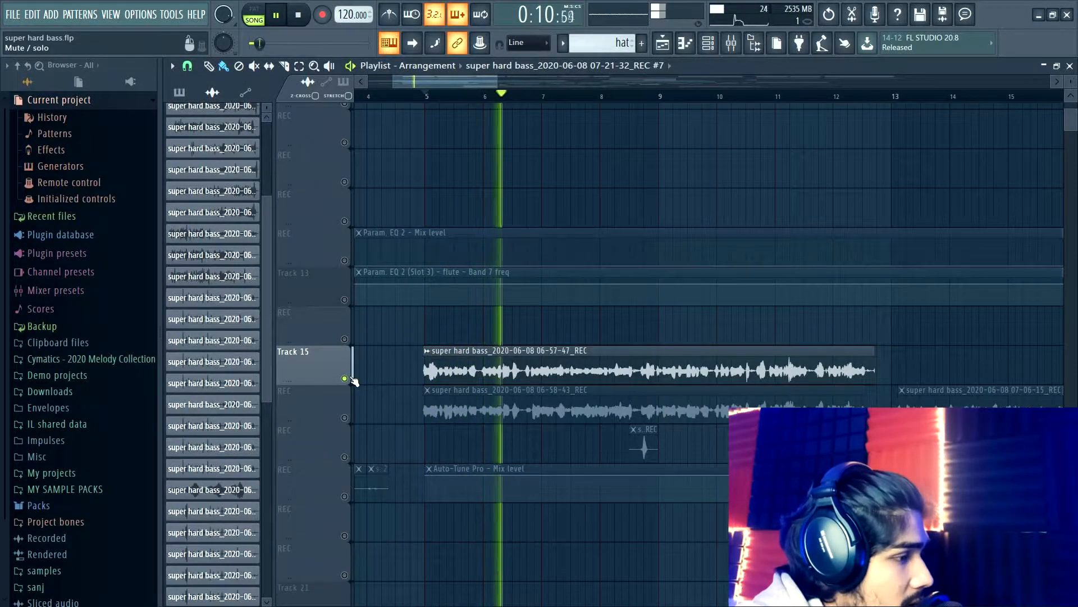
key("space")
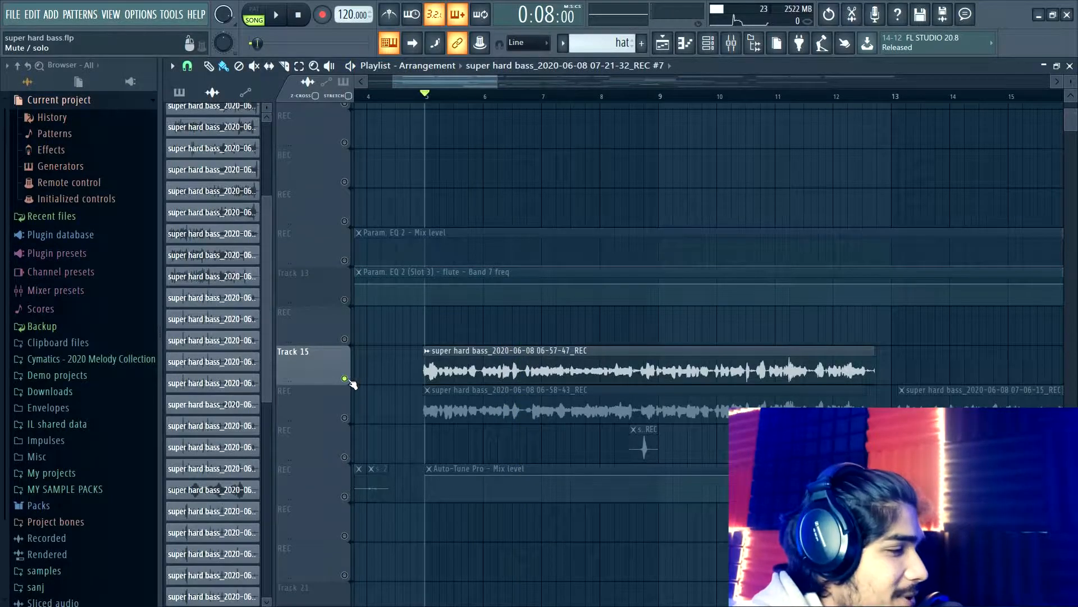
Unmute the lead vocal track directly below Track 15 and play both vocals together from bar 5
left_click(345, 418)
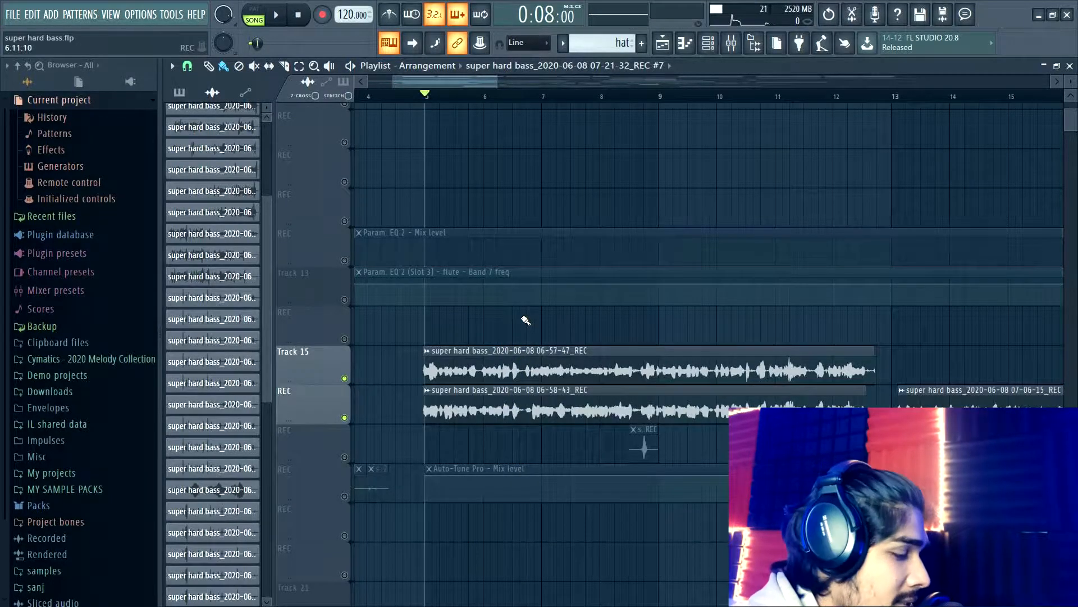
key("space")
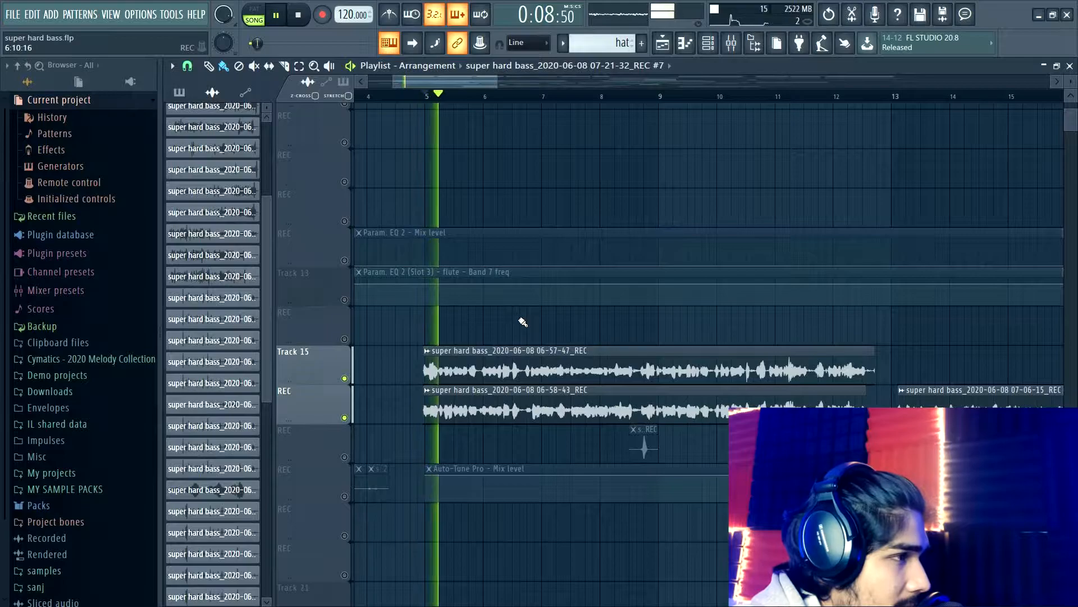
key("space")
Open the last Fruity parametric EQ 2 on the Vox insert and nudge band 4 slightly higher in frequency
left_click(731, 43)
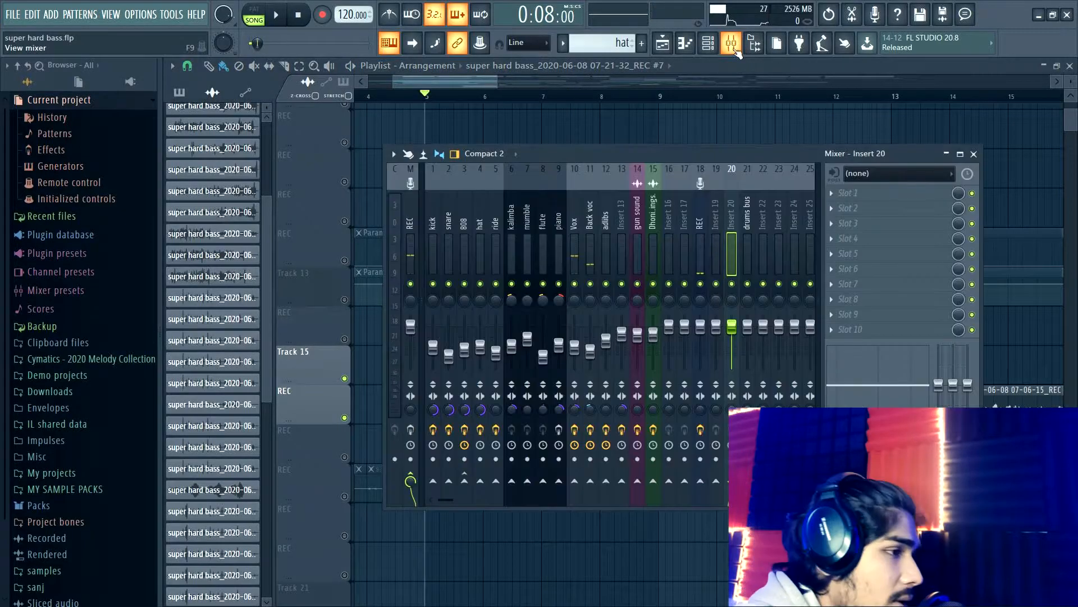
left_click(576, 221)
left_click(876, 329)
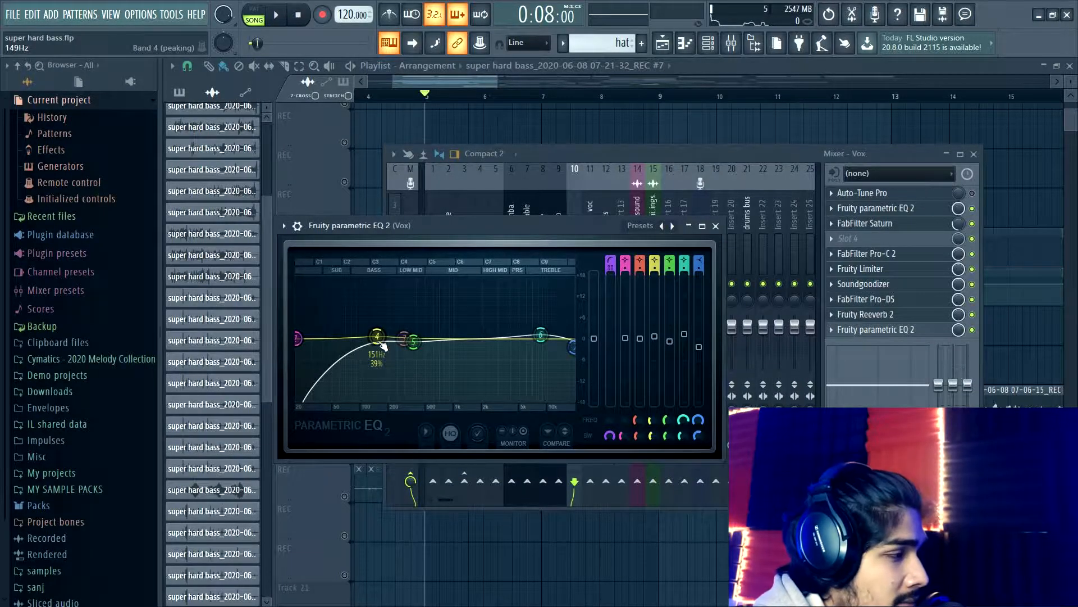
left_click_drag(380, 342, 386, 342)
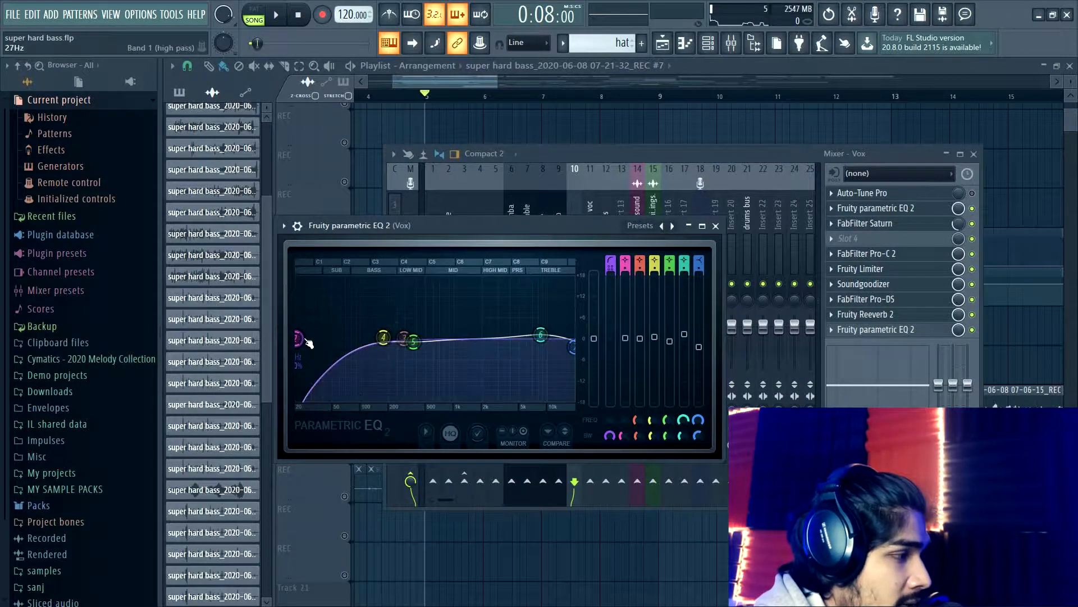
Try raising the Vox EQ's high-pass band 1 to about 182 Hz, audition it, and restore the band's low-frequency position
left_click_drag(298, 338, 385, 338)
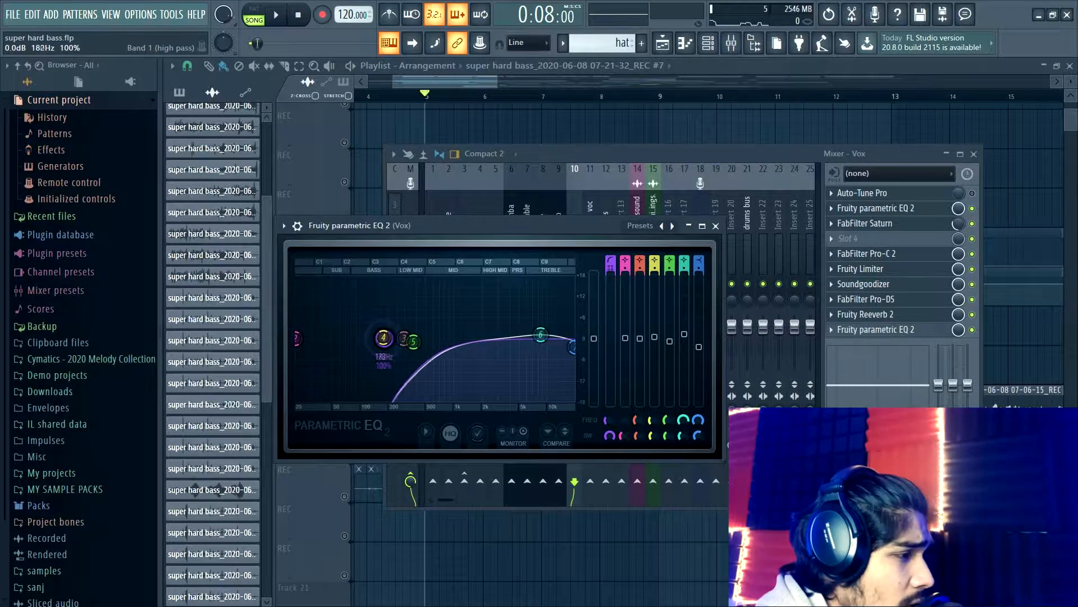
key("space")
key("space")
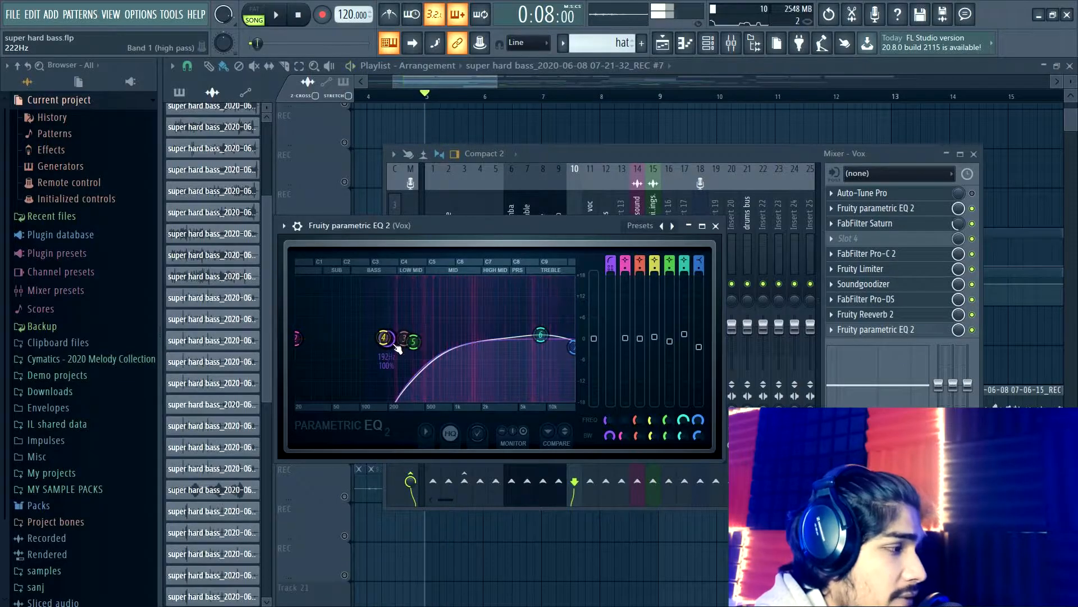
left_click_drag(391, 340, 299, 339)
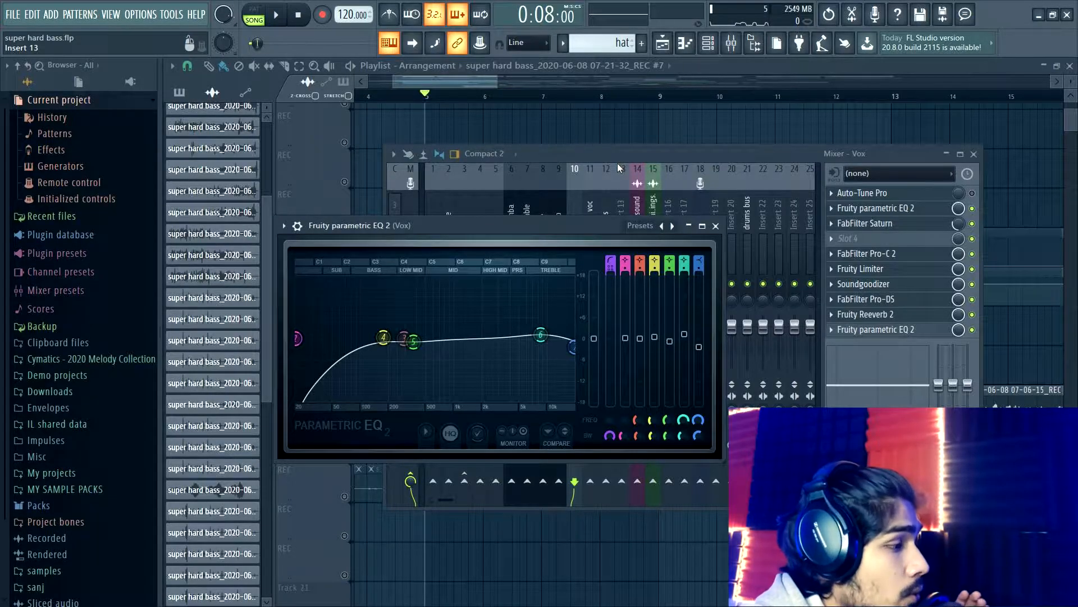
Open FabFilter Saturn on the Vox insert and examine its settings and slot mix level
left_click(733, 67)
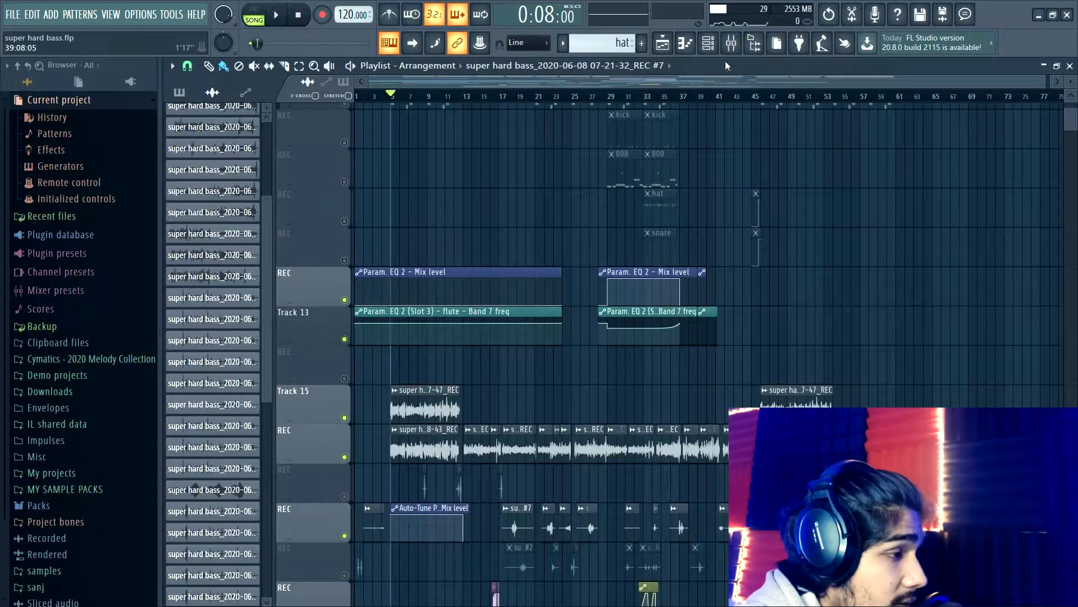
left_click(730, 45)
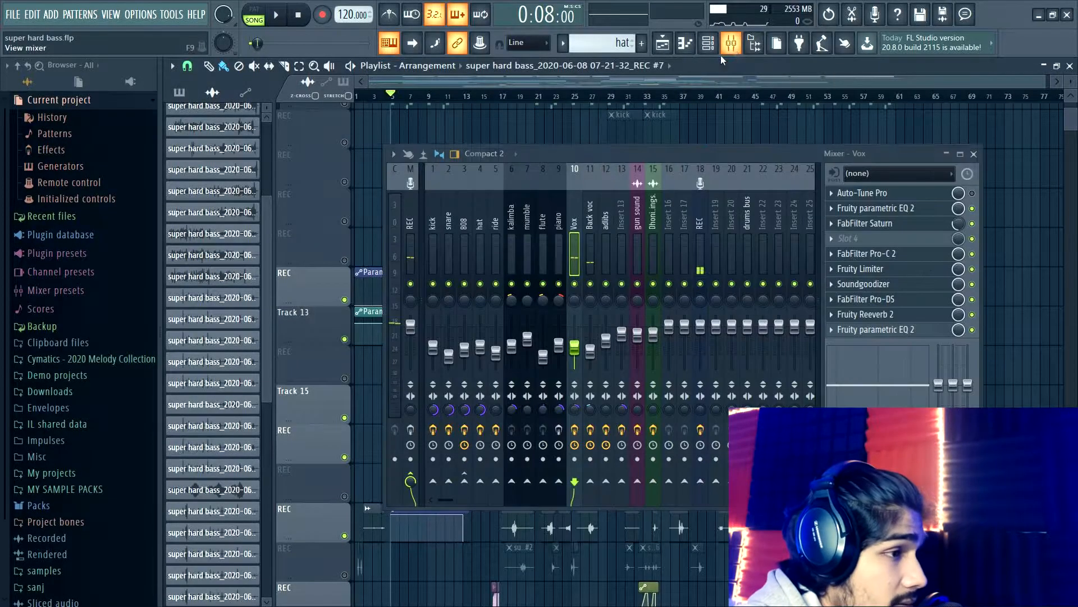
left_click(898, 226)
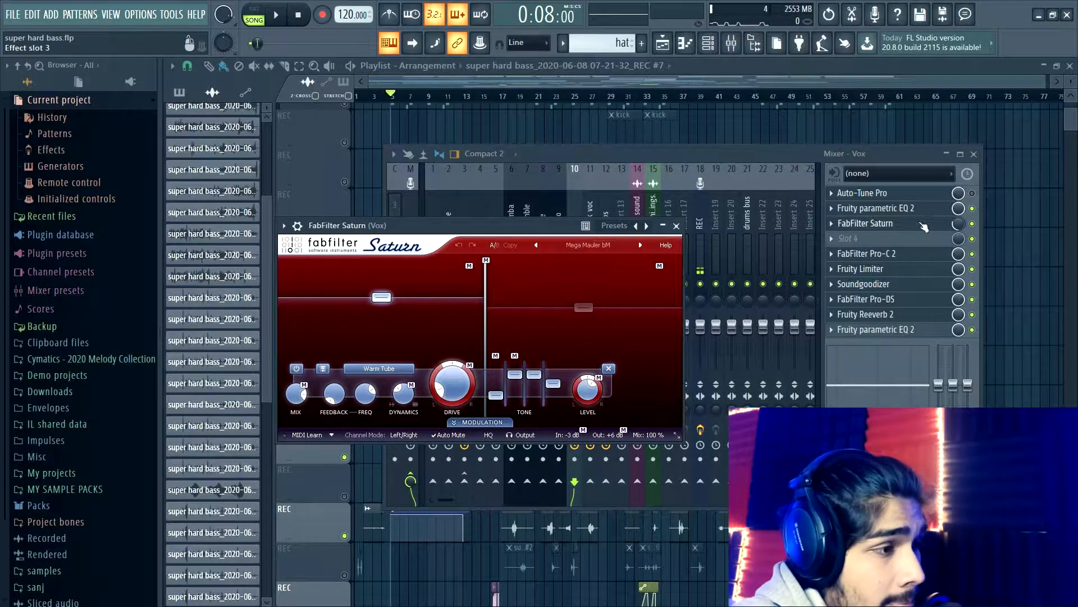
left_click(958, 223)
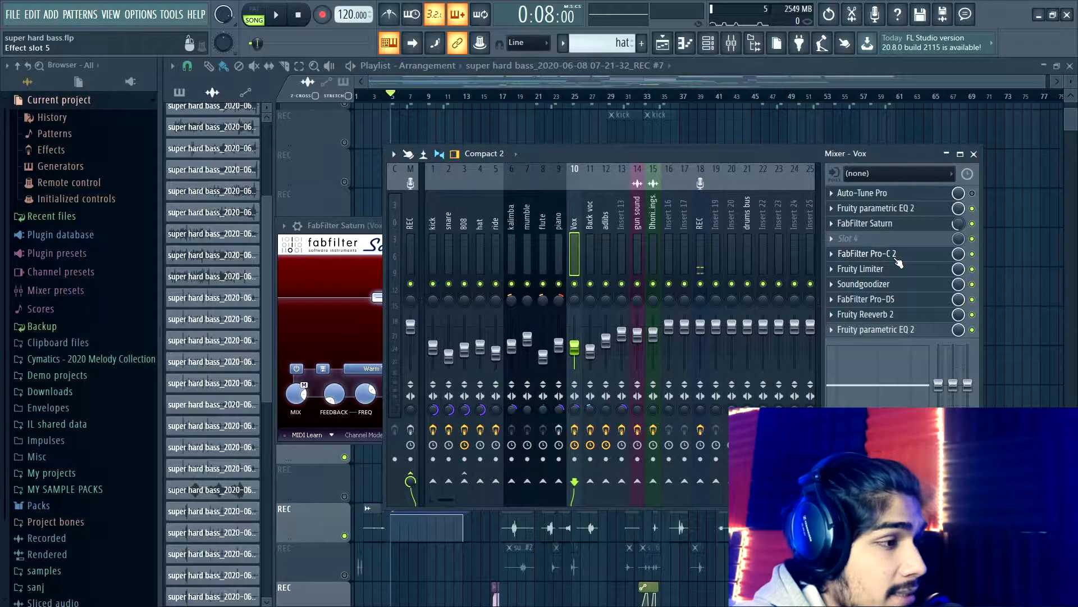
Move FabFilter Pro-C 2 up to slot 4 of the Vox insert and adjust its threshold
left_click_drag(897, 258, 897, 239)
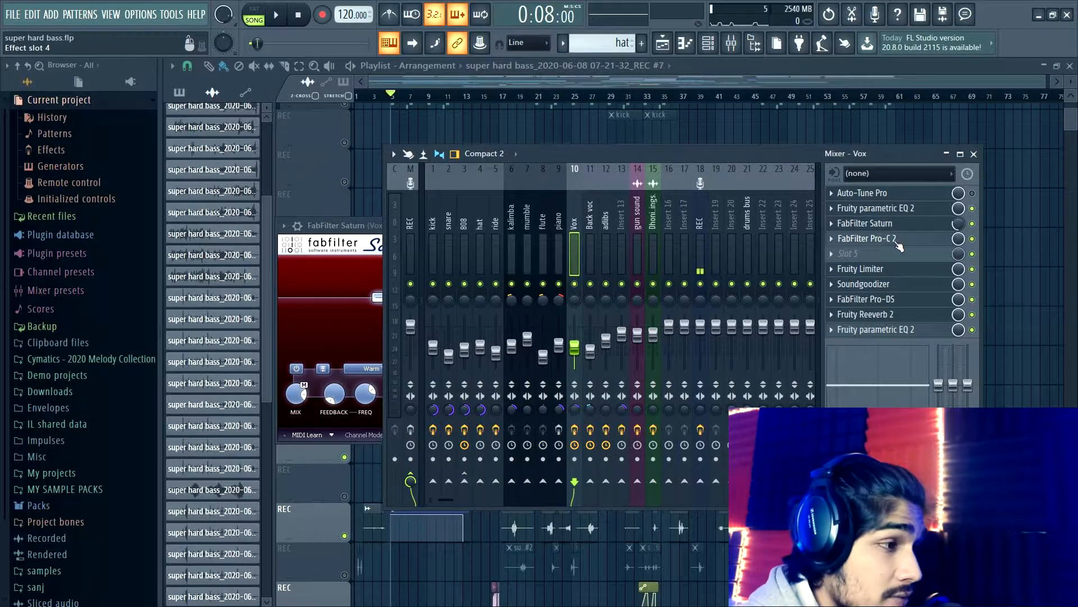
left_click(898, 244)
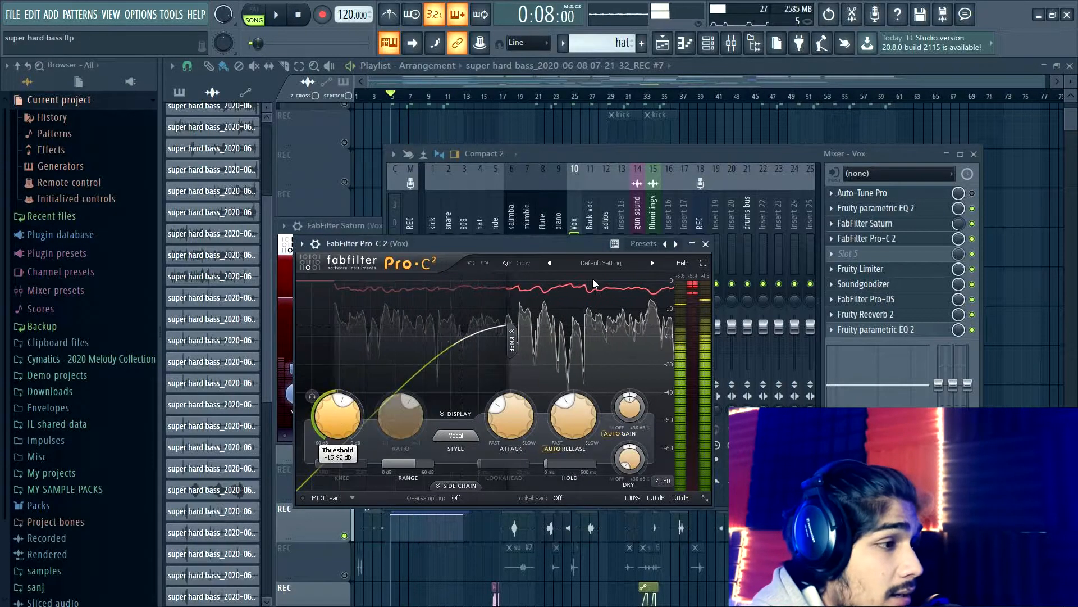
left_click_drag(338, 415, 331, 357)
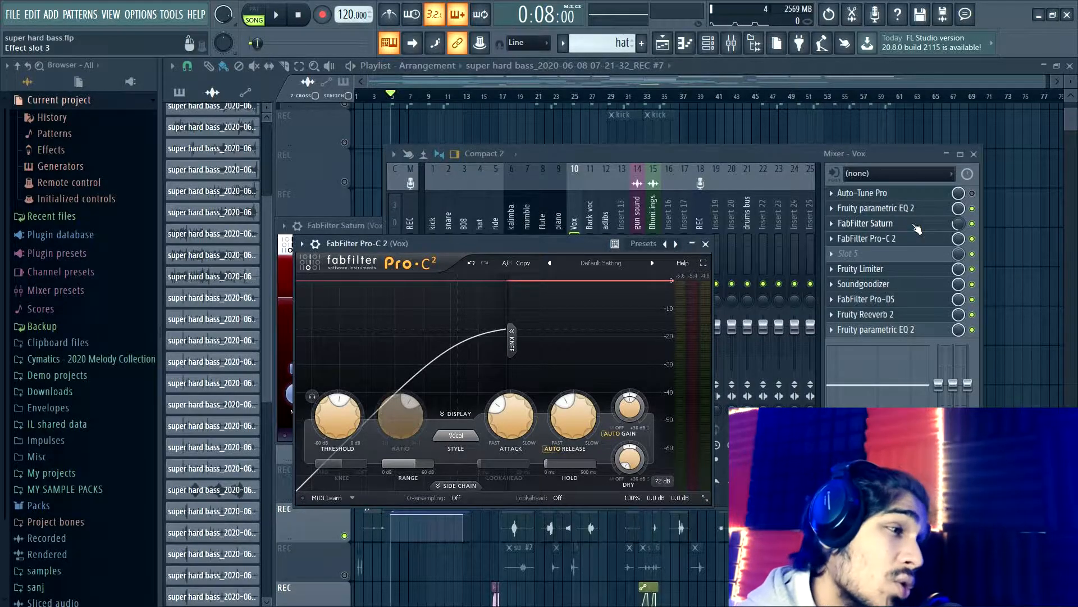
Open Soundgoodizer on the Vox insert to examine its amount and mode
left_click(917, 229)
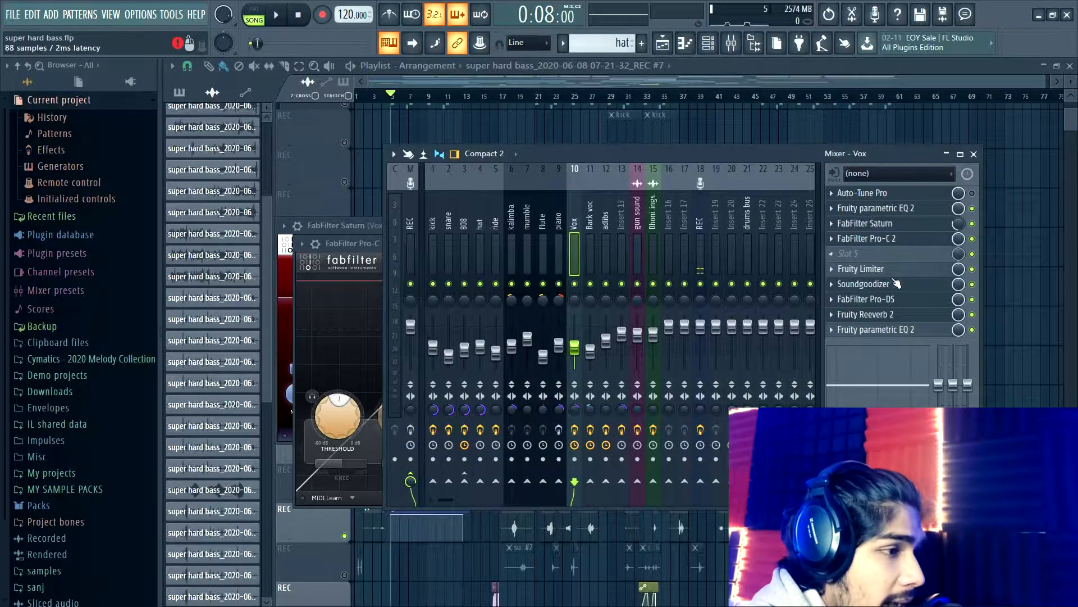
left_click(897, 288)
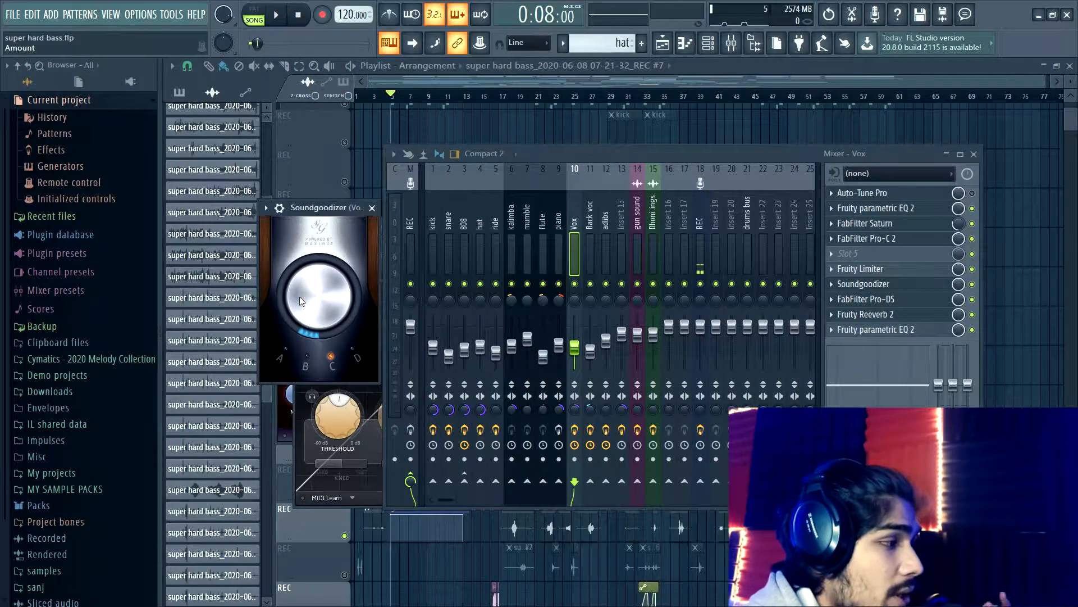
Examine FabFilter Pro-DS, Fruity Reeverb 2 and the last Fruity parametric EQ 2 in turn on the Vox insert
left_click(886, 300)
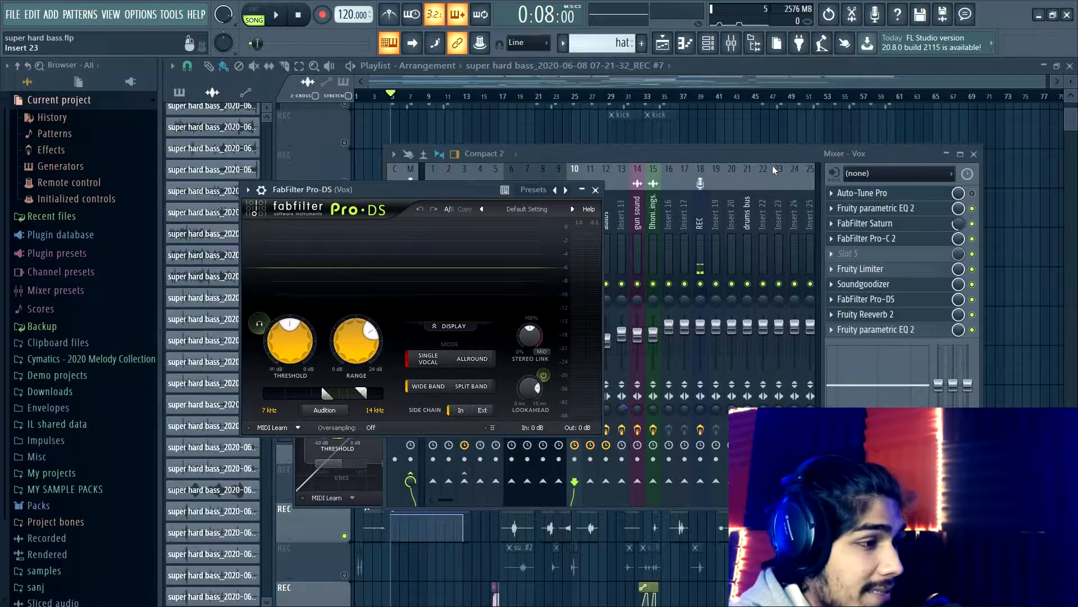
left_click(876, 314)
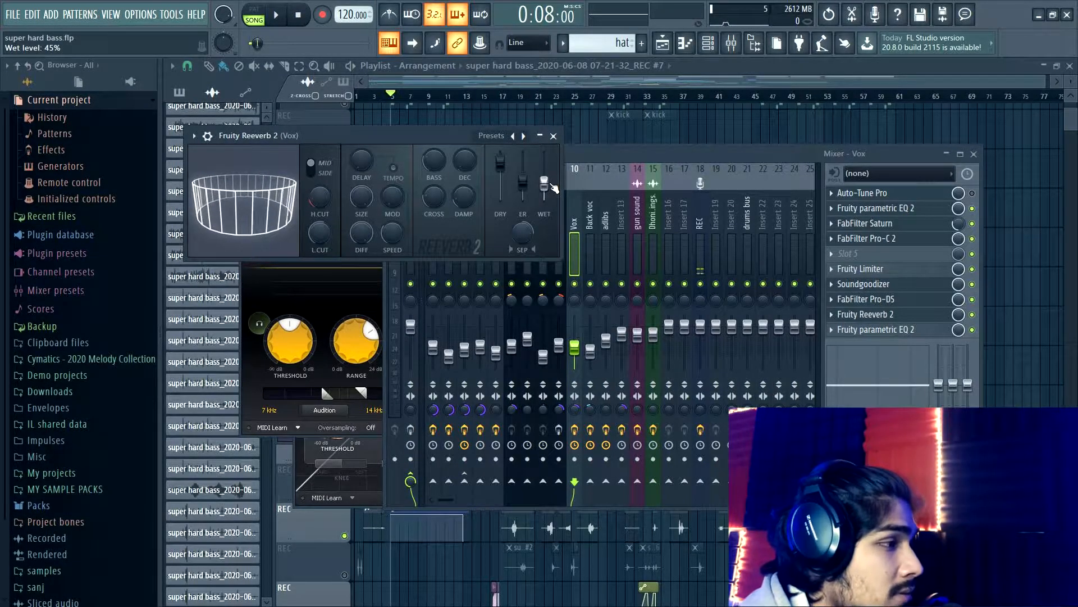
left_click(875, 333)
left_click(875, 332)
left_click(873, 333)
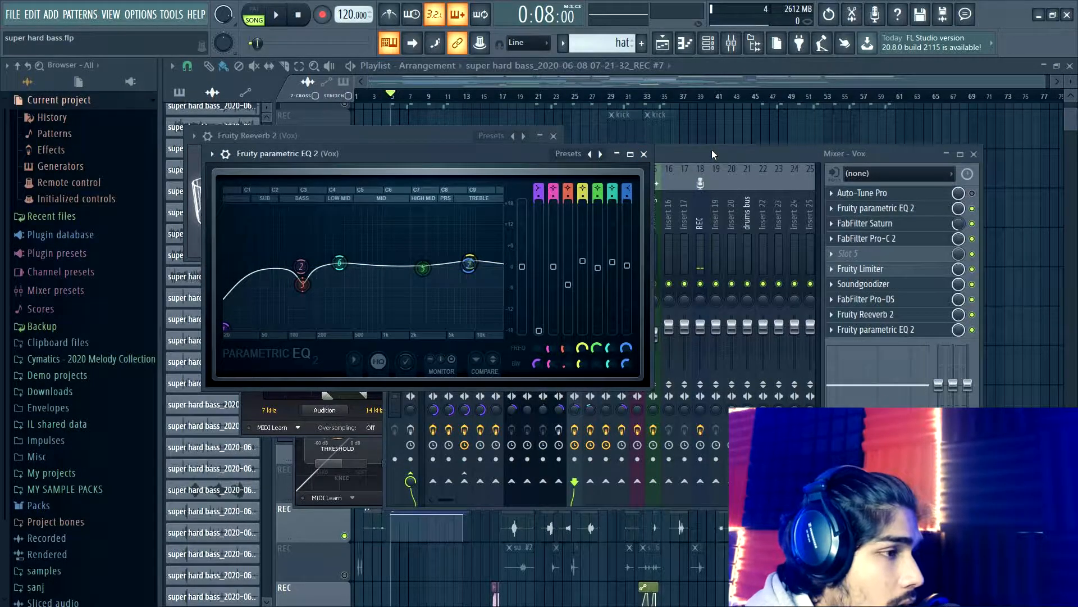
left_click(711, 150)
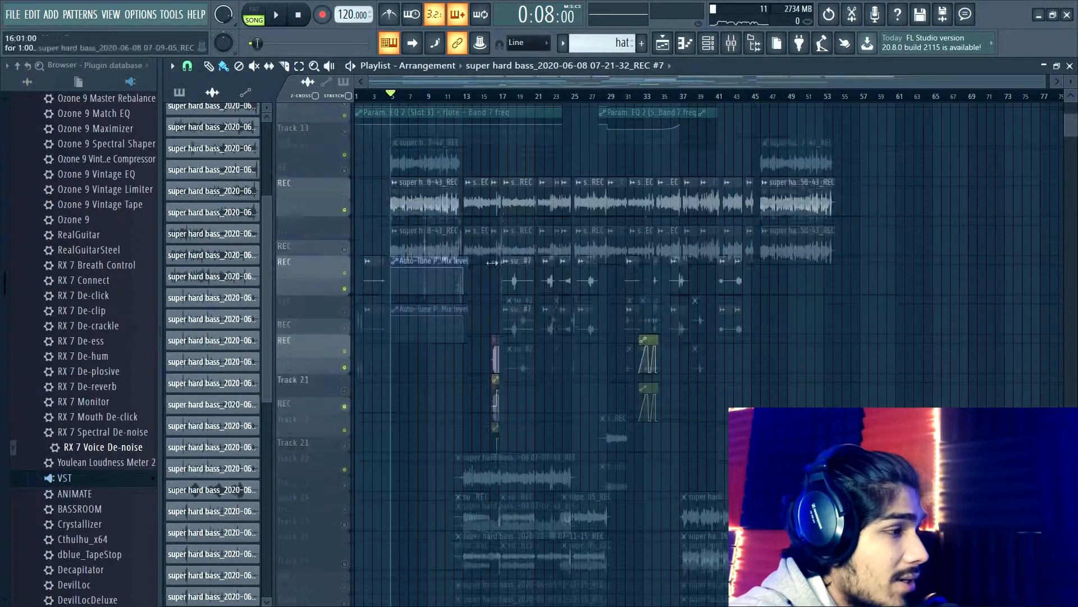
Unmute the two REC tracks directly above and below the track holding the Auto-Tune Pro mix level automation
scroll(428, 271, "up", 3)
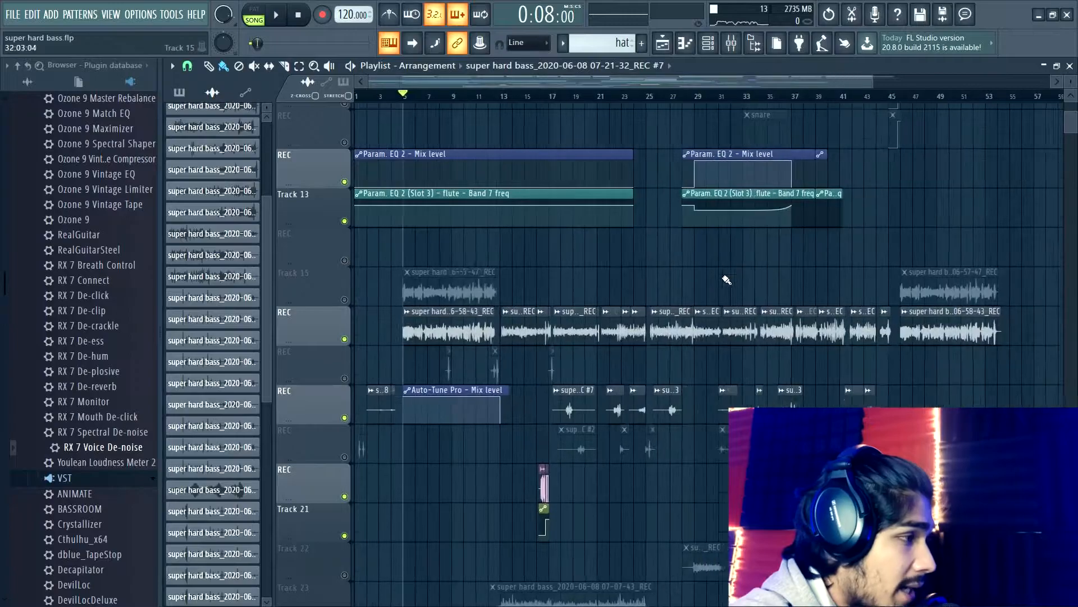
scroll(543, 303, "down", 4)
scroll(539, 304, "up", 6)
scroll(410, 234, "down", 4)
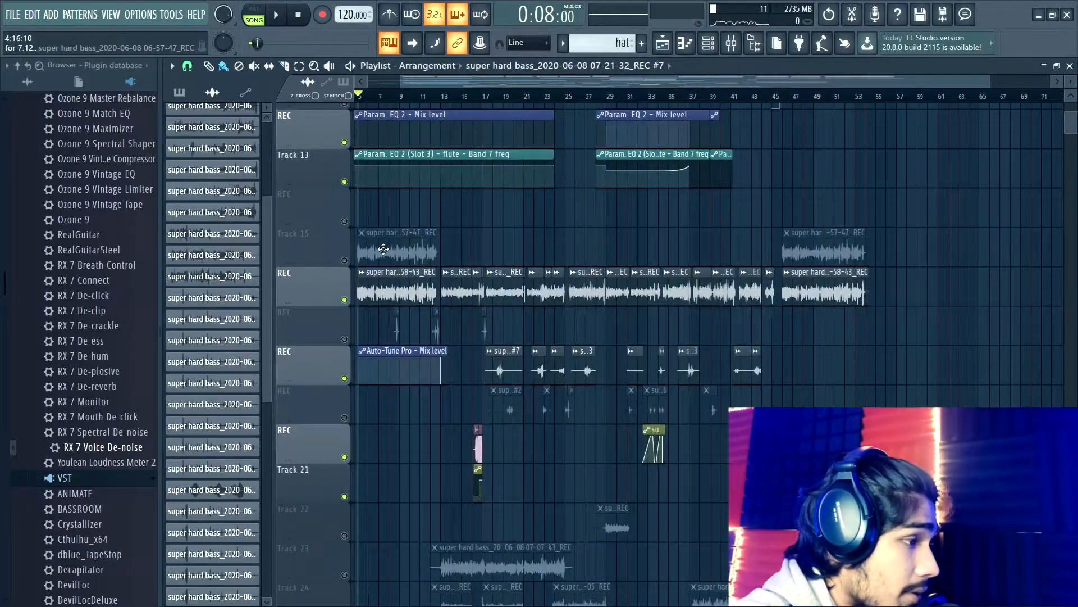
scroll(542, 294, "down", 2)
scroll(496, 286, "up", 3)
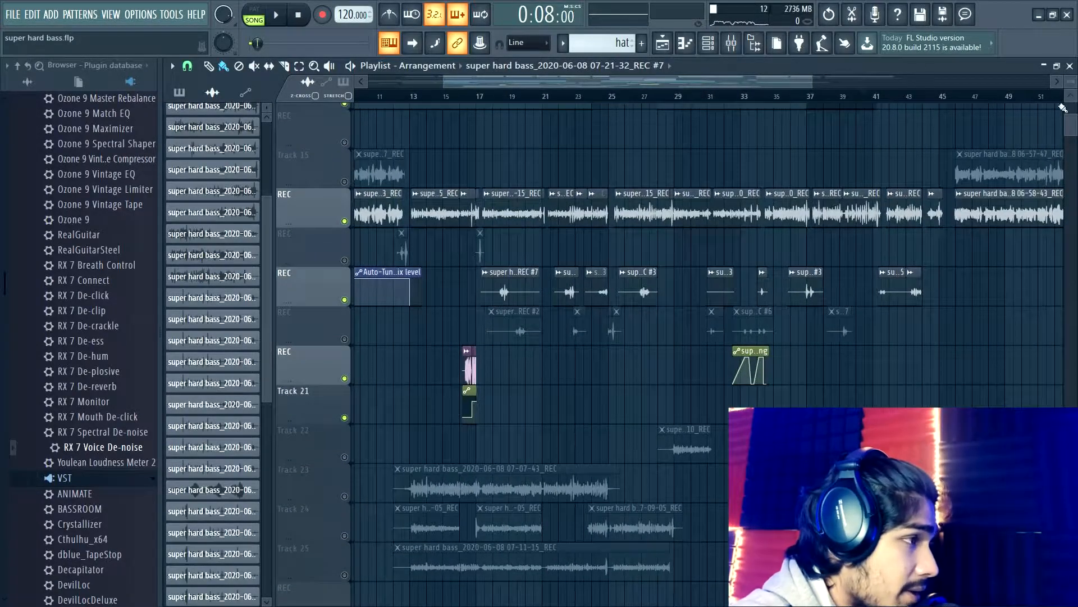
left_click(345, 260)
left_click(345, 339)
scroll(562, 229, "down", 2)
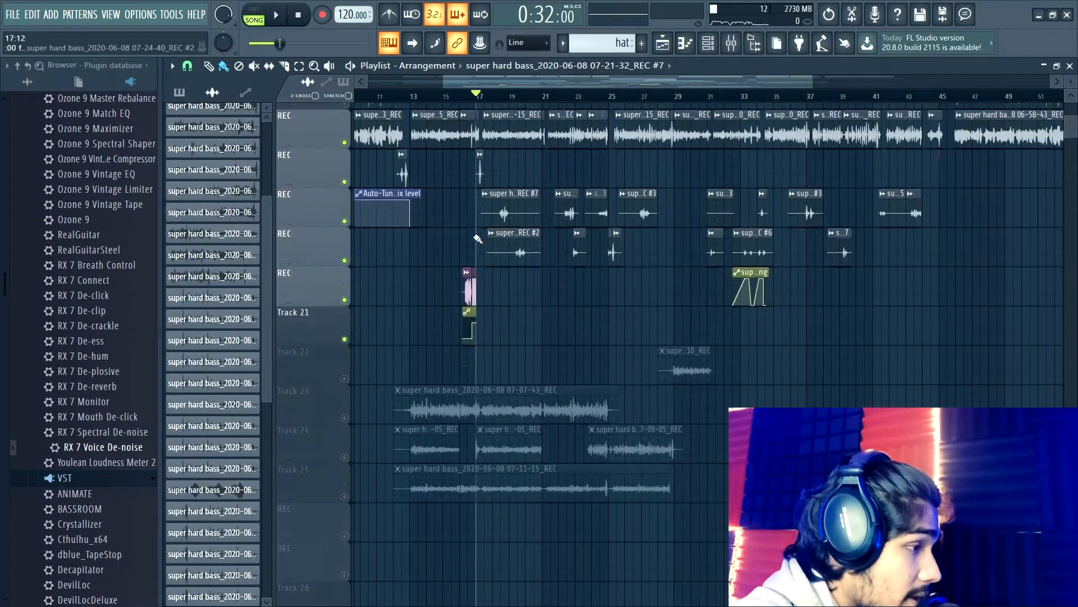
scroll(393, 382, "up", 2)
left_click(344, 496)
left_click(344, 535)
left_click(347, 534)
left_click(346, 497)
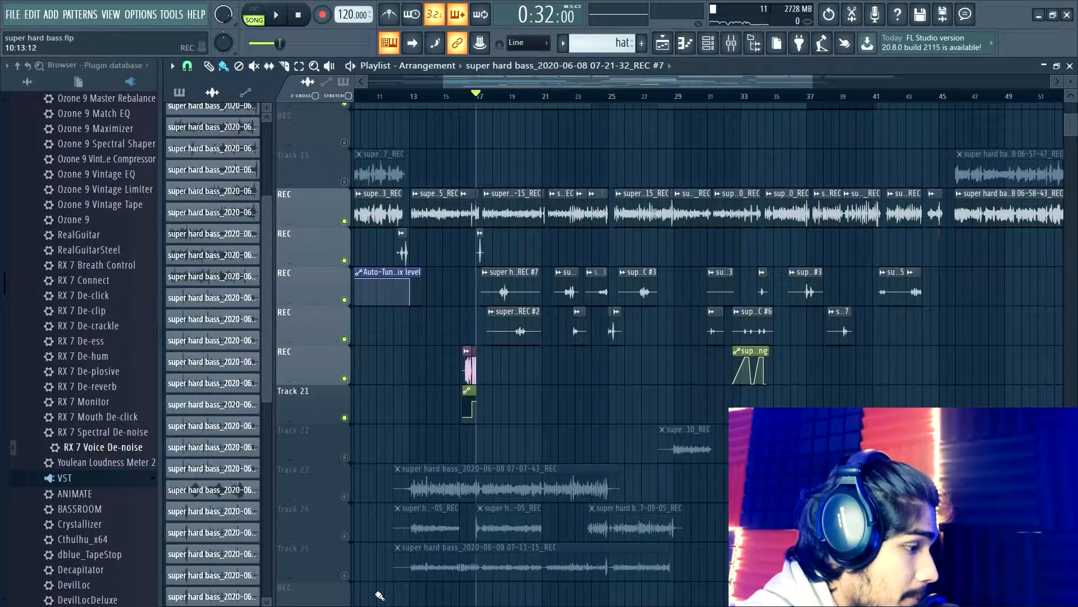
left_click(347, 575)
left_click(347, 575)
Mute the lead vocal track and audition the ad-lib tracks from bar 17 onward
key("space")
scroll(465, 264, "up", 5)
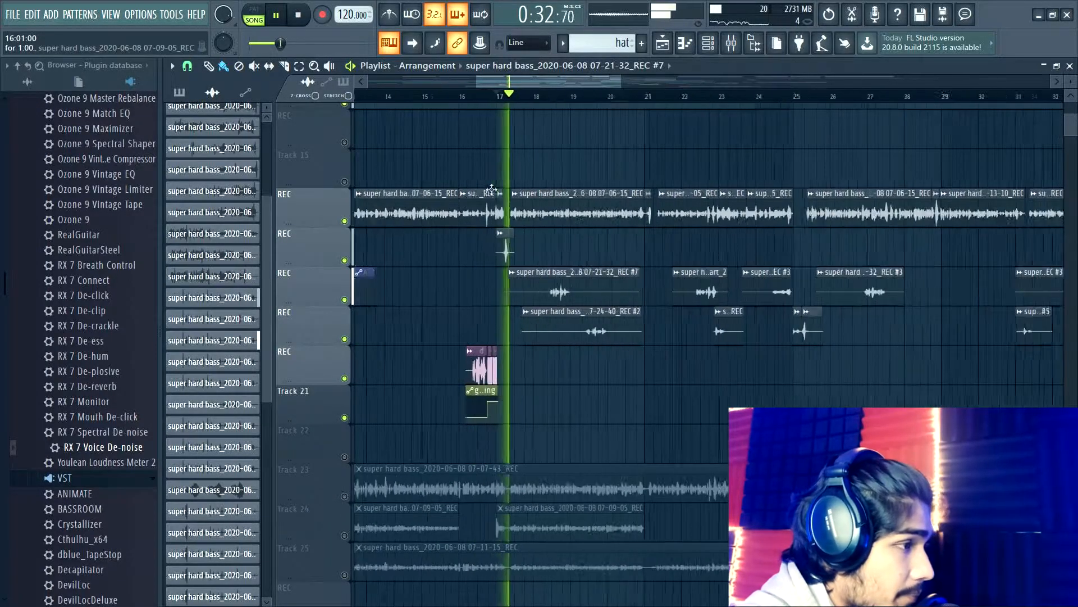
key("space")
left_click(344, 221)
key("space")
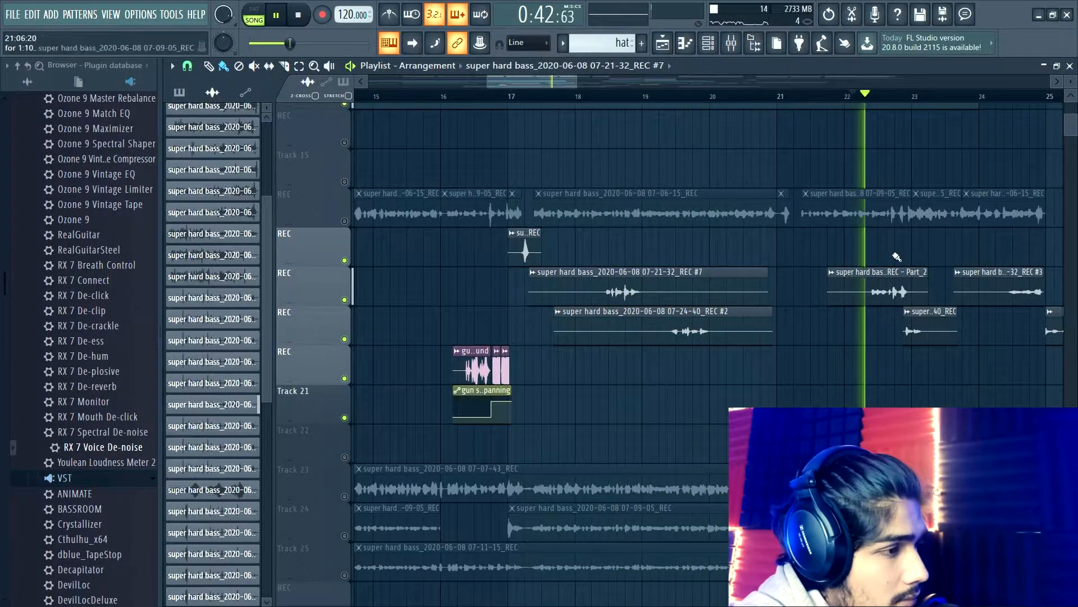
scroll(885, 274, "down", 3)
scroll(921, 257, "down", 2)
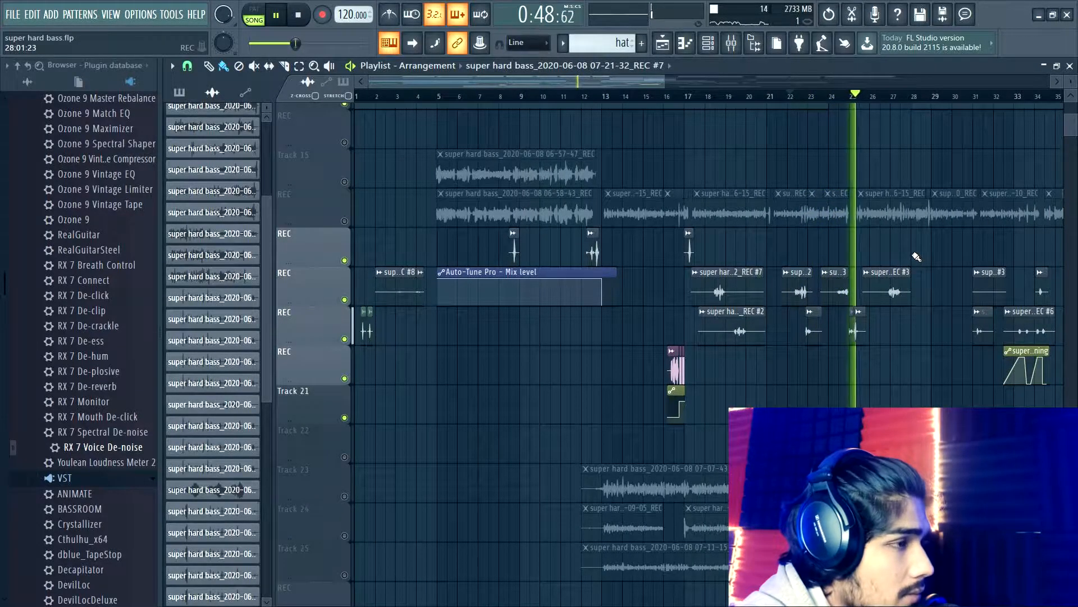
key("space")
Select the adlibs insert in the mixer and examine its Fruity parametric EQ 2 curve
left_click(733, 50)
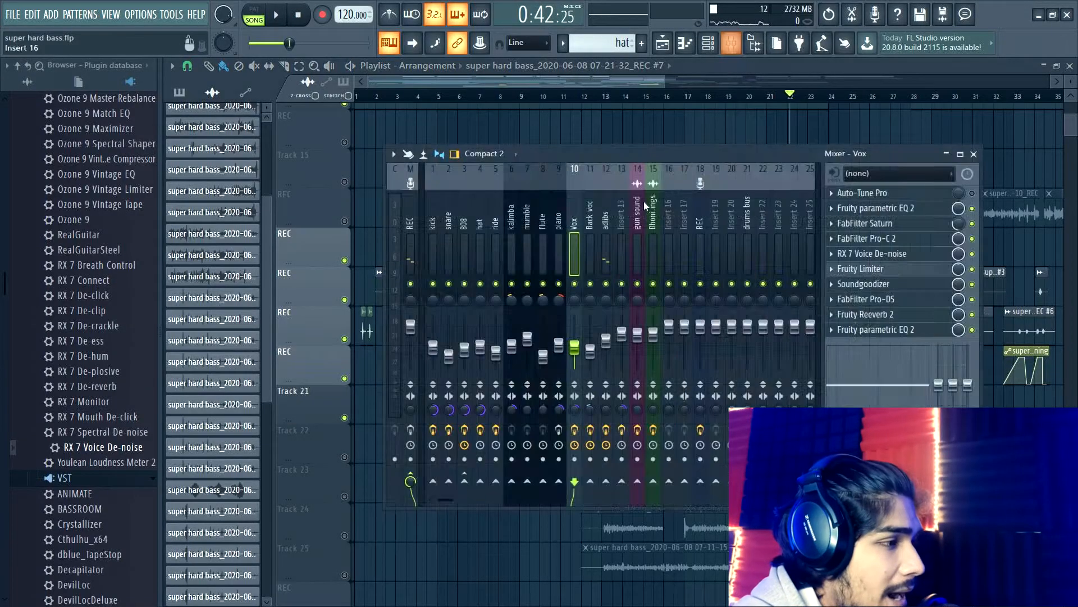
left_click(606, 236)
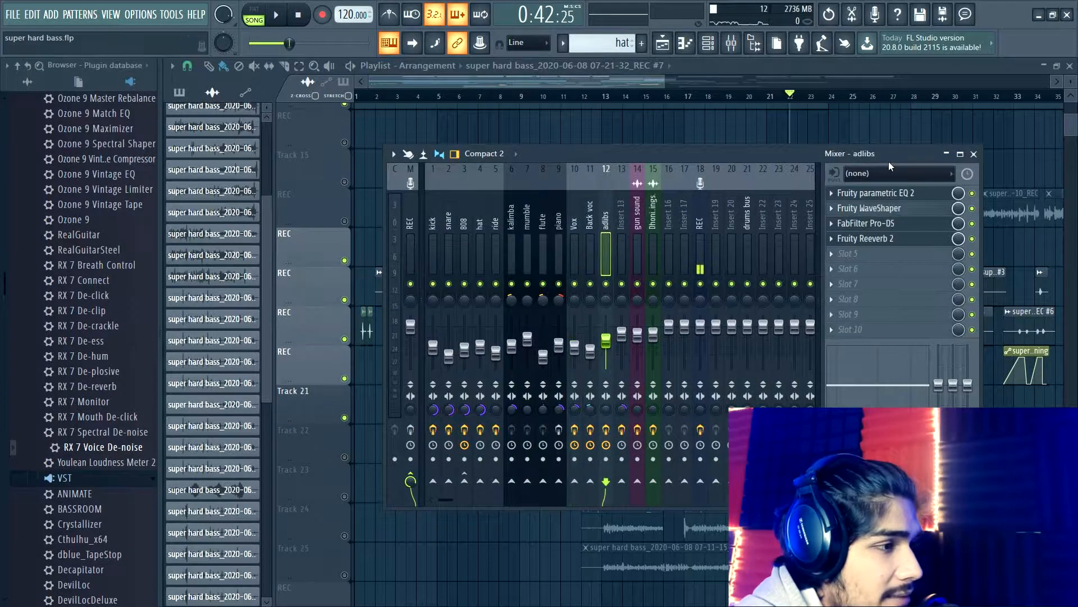
left_click(893, 194)
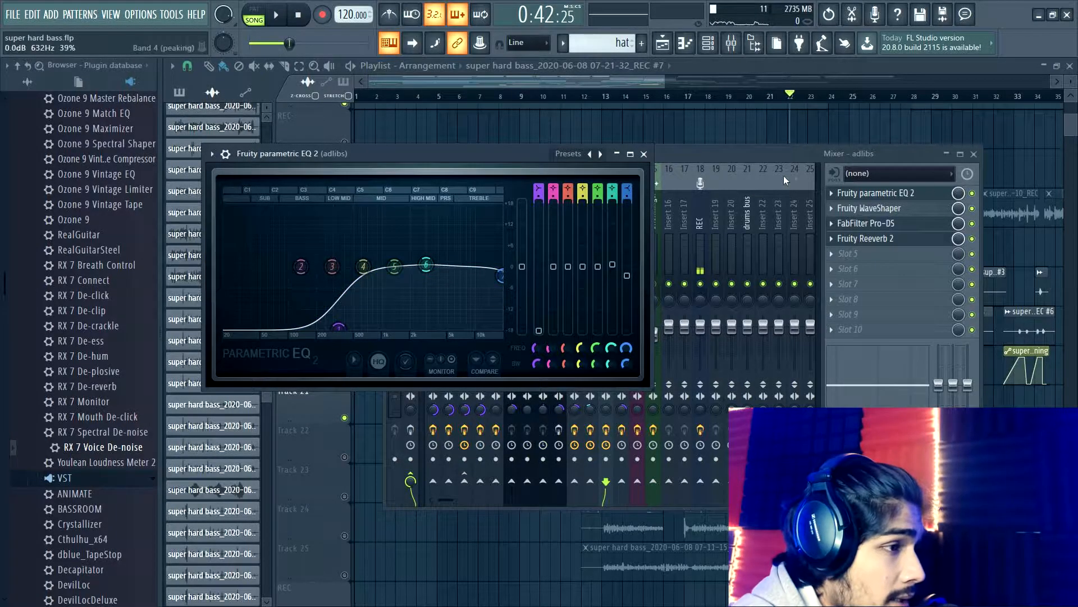
Examine Fruity WaveShaper, FabFilter Pro-DS and Fruity Reeverb 2 in turn on the adlibs insert
left_click(863, 213)
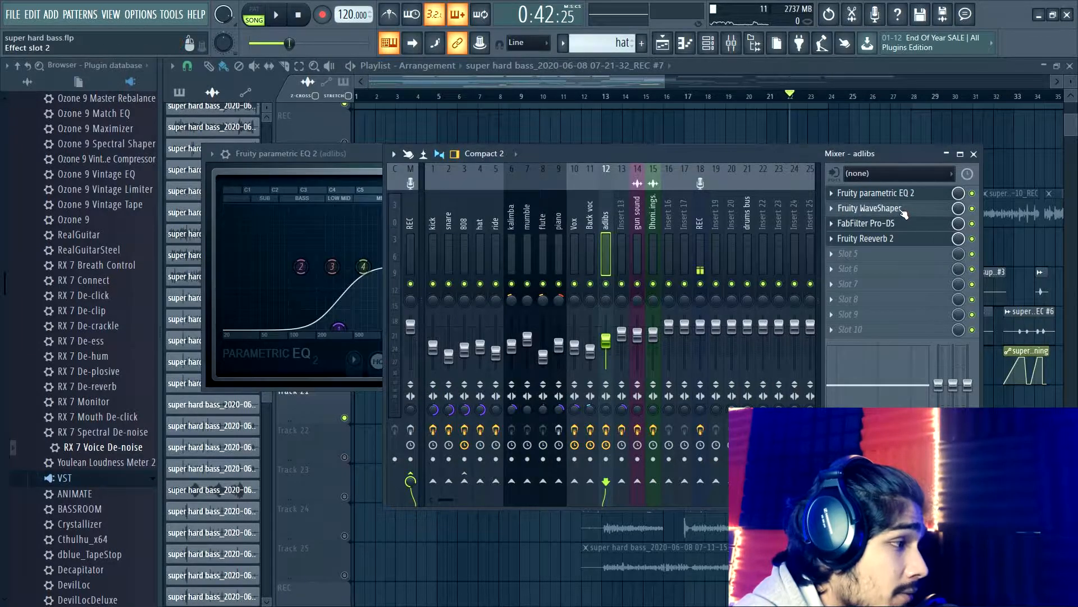
left_click(868, 208)
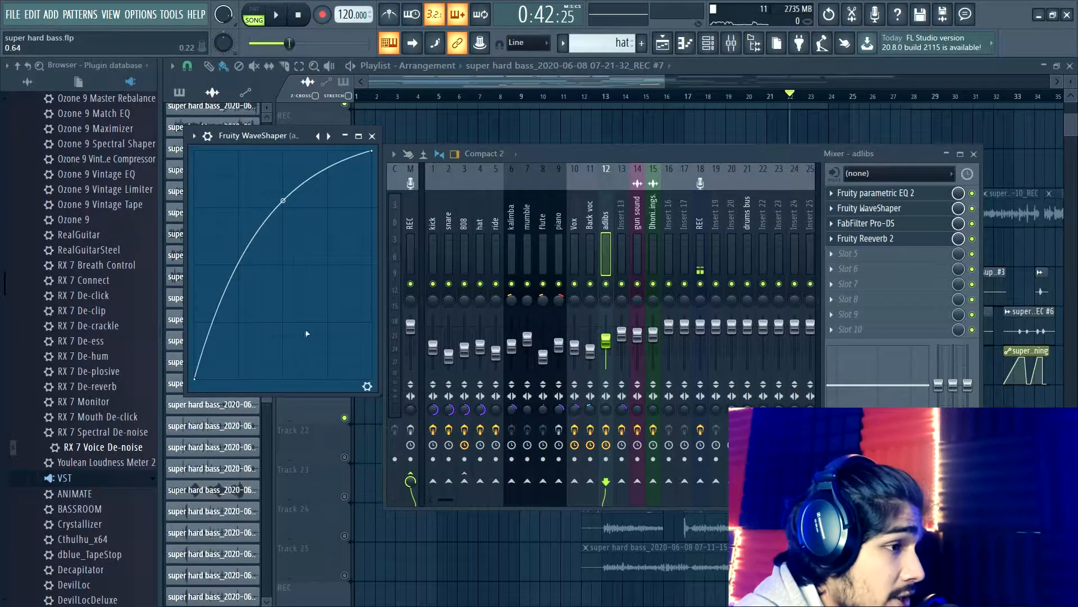
left_click(886, 226)
left_click(885, 238)
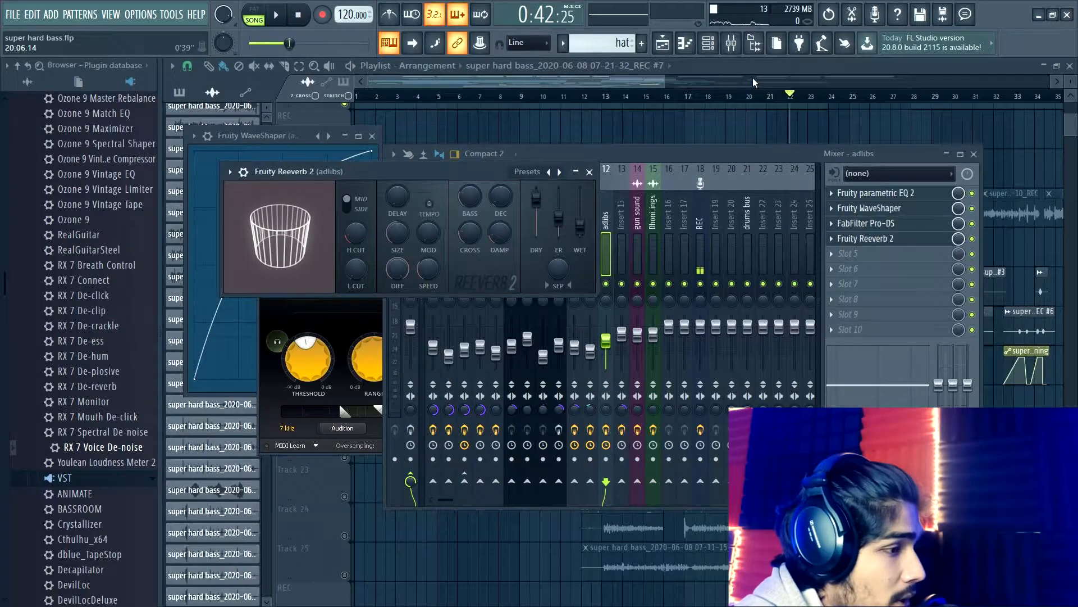
left_click(753, 78)
Open the channel settings of the ad-lib clips on the two adjacent tracks after bar 17 to examine their panning
scroll(732, 185, "down", 3)
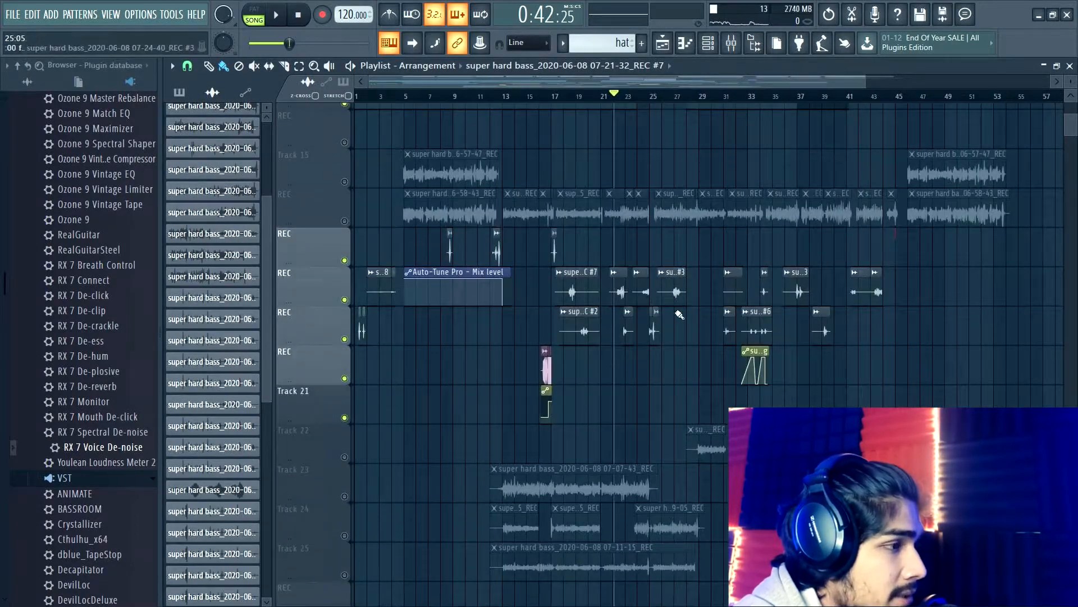
scroll(674, 309, "up", 3)
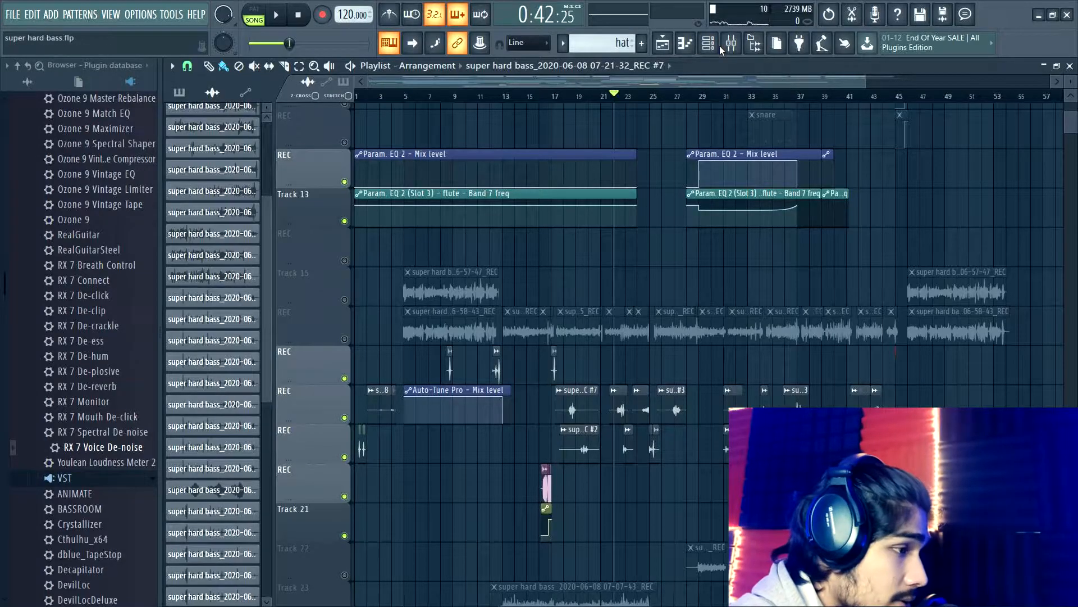
scroll(548, 382, "down", 3)
scroll(546, 337, "up", 3)
double_click(624, 280)
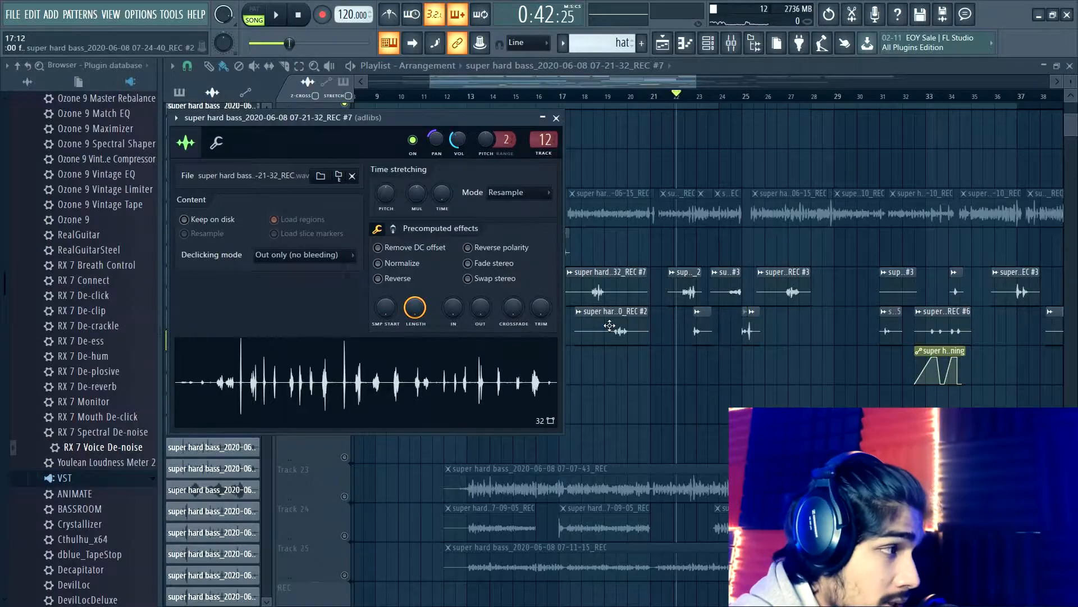
double_click(641, 332)
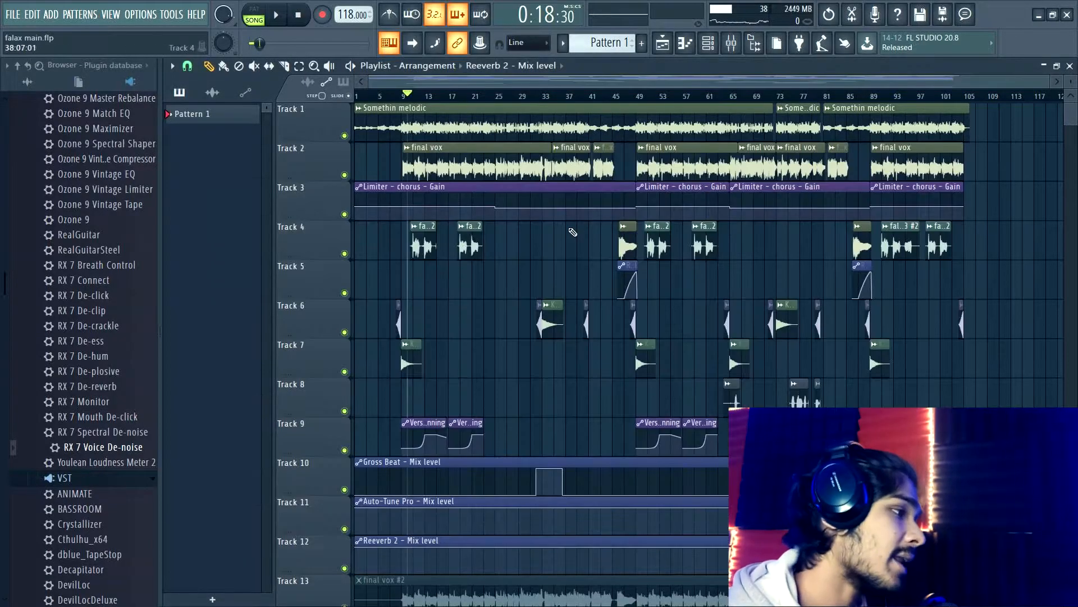
Audition the soloed final vox track in the falax main project with the mixer's chorus insert in view
scroll(413, 235, "up", 2)
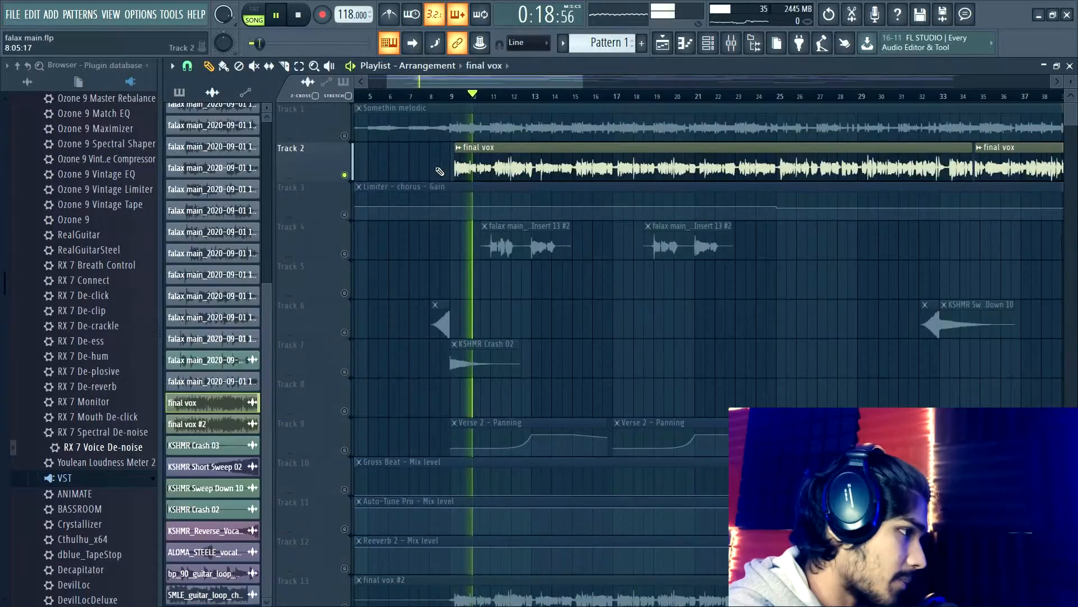
left_click(711, 46)
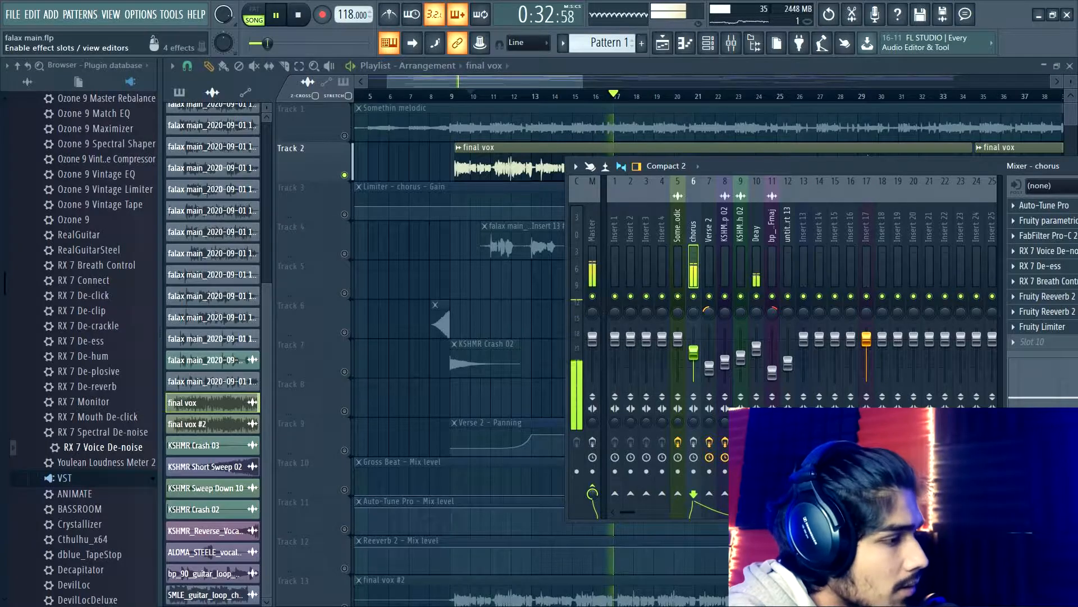
key("space")
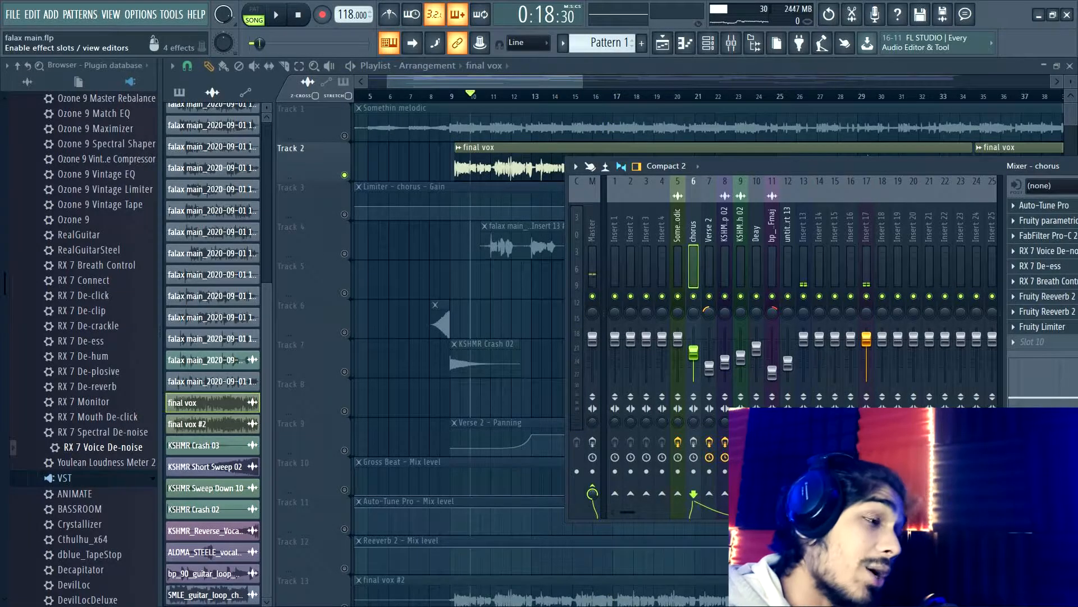
Enable the effect slots on the chorus insert and audition the final vox track with its processing
left_click(700, 441)
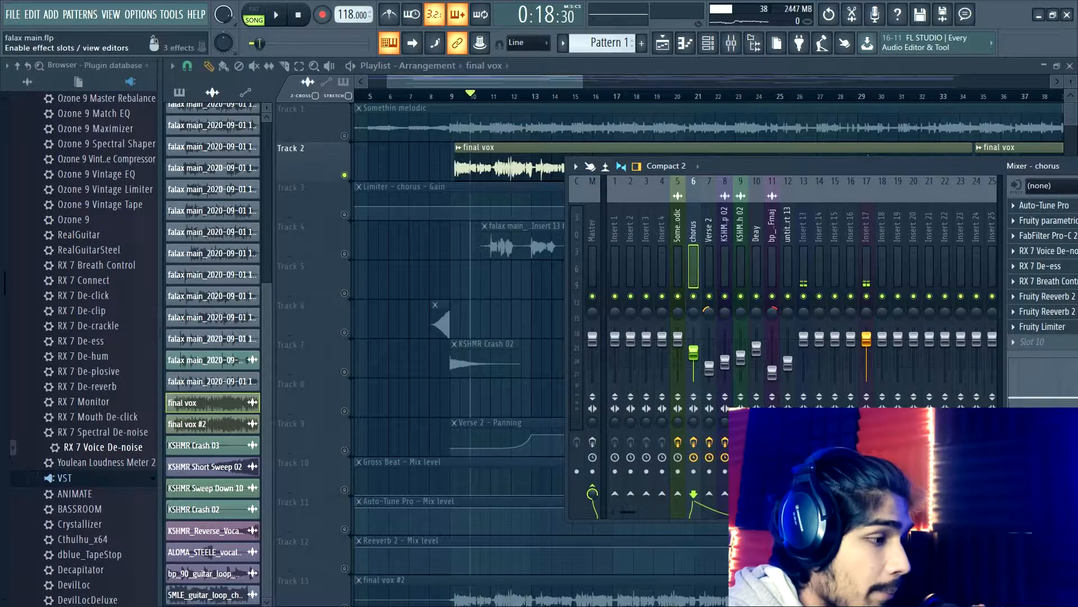
left_click(650, 73)
key("space")
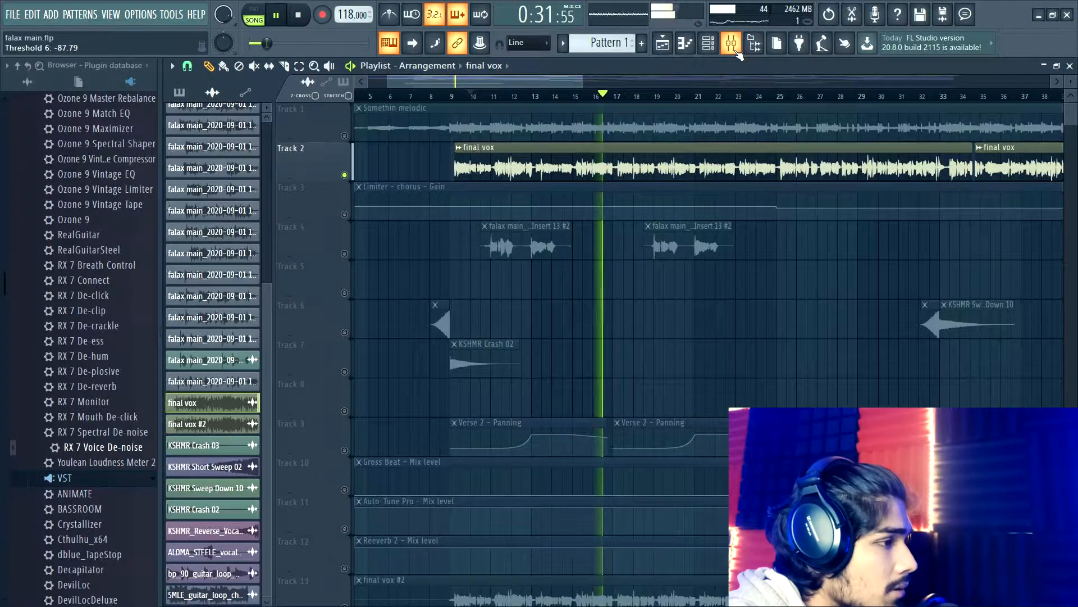
key("space")
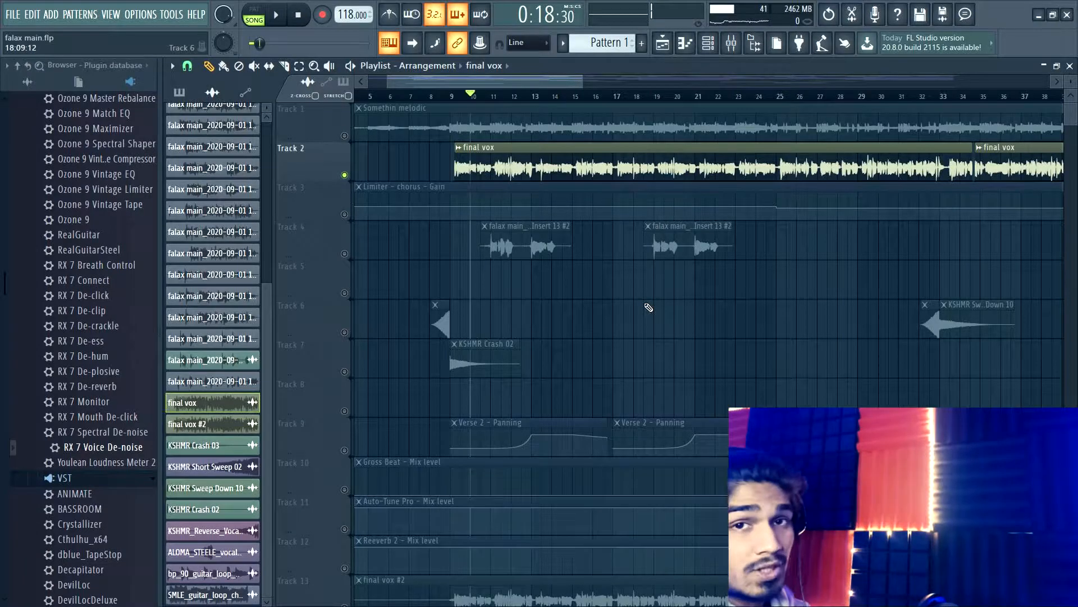
Reposition the mixer so the chorus insert's effect slots are fully visible, and examine its Auto-Tune Pro settings
left_click(730, 48)
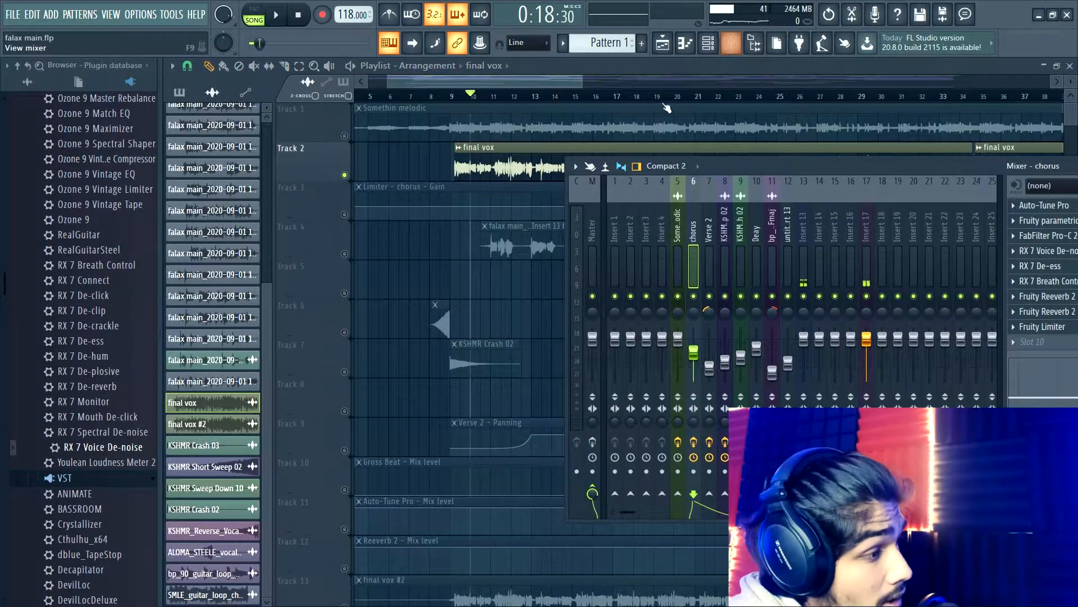
left_click_drag(797, 167, 588, 126)
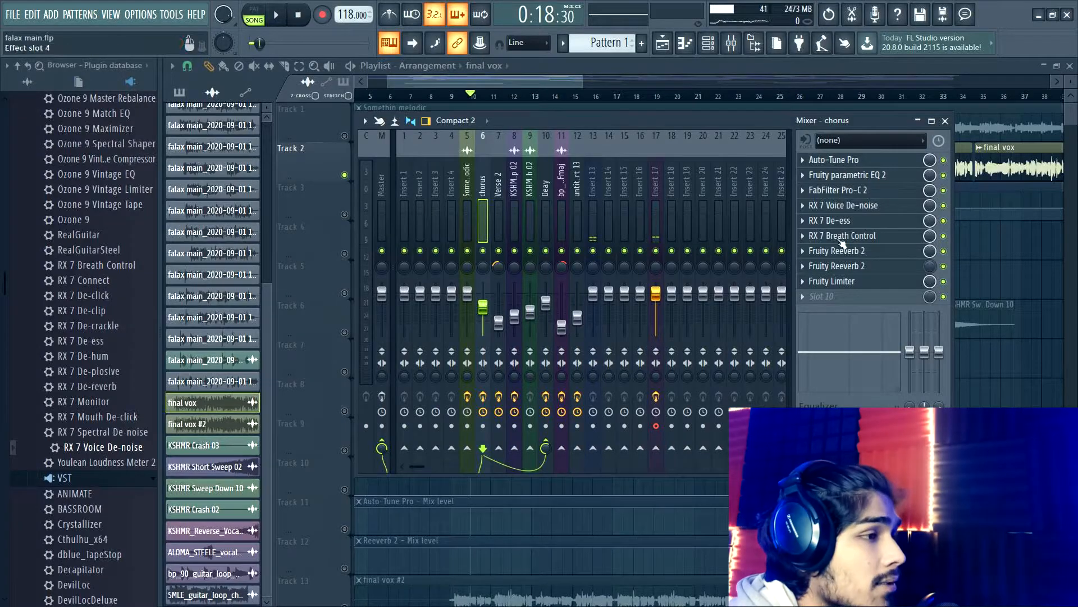
left_click(858, 161)
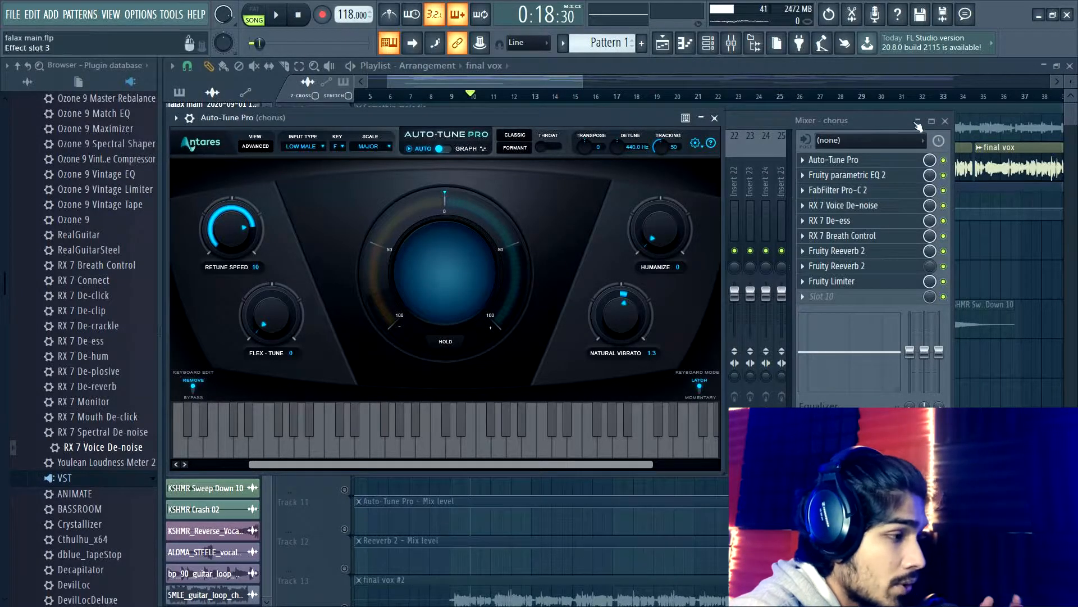
left_click(715, 118)
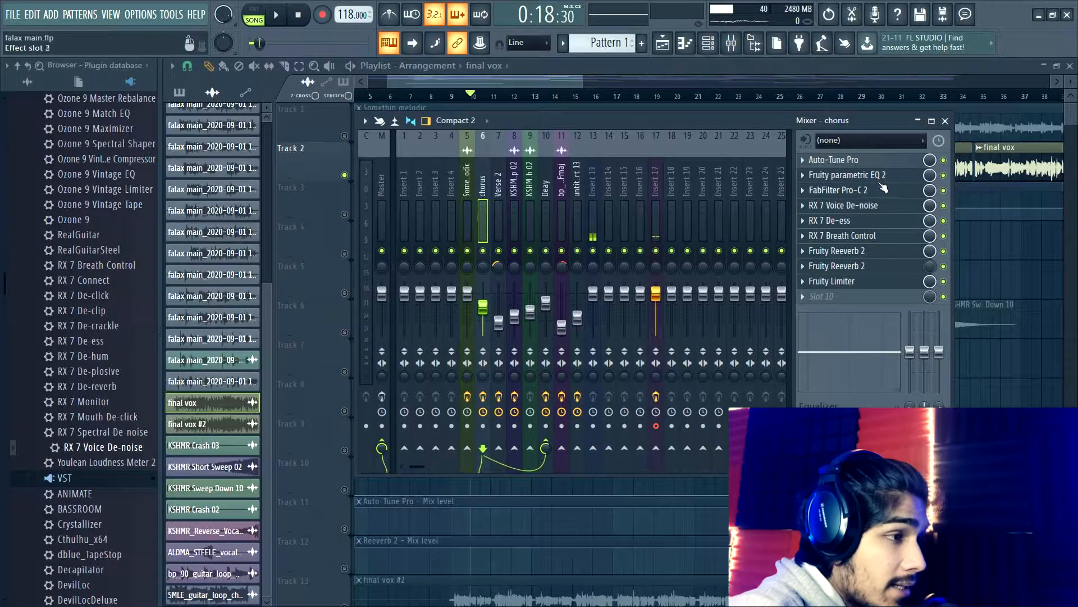
Examine the high-pass band of Fruity parametric EQ 2 and the FabFilter Pro-C 2 settings on the chorus insert
left_click(876, 175)
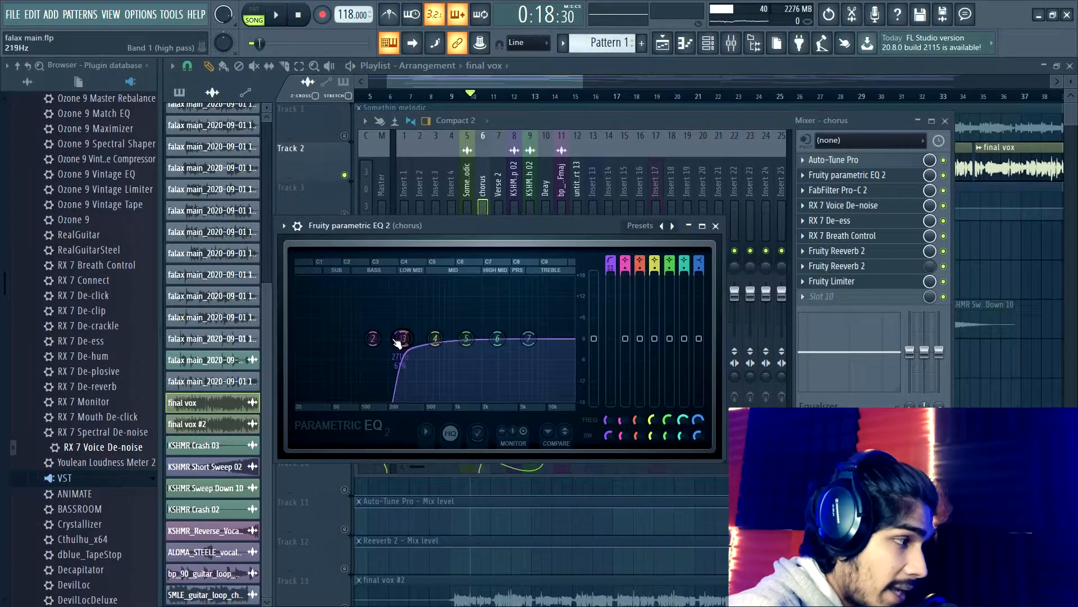
left_click_drag(401, 340, 400, 357)
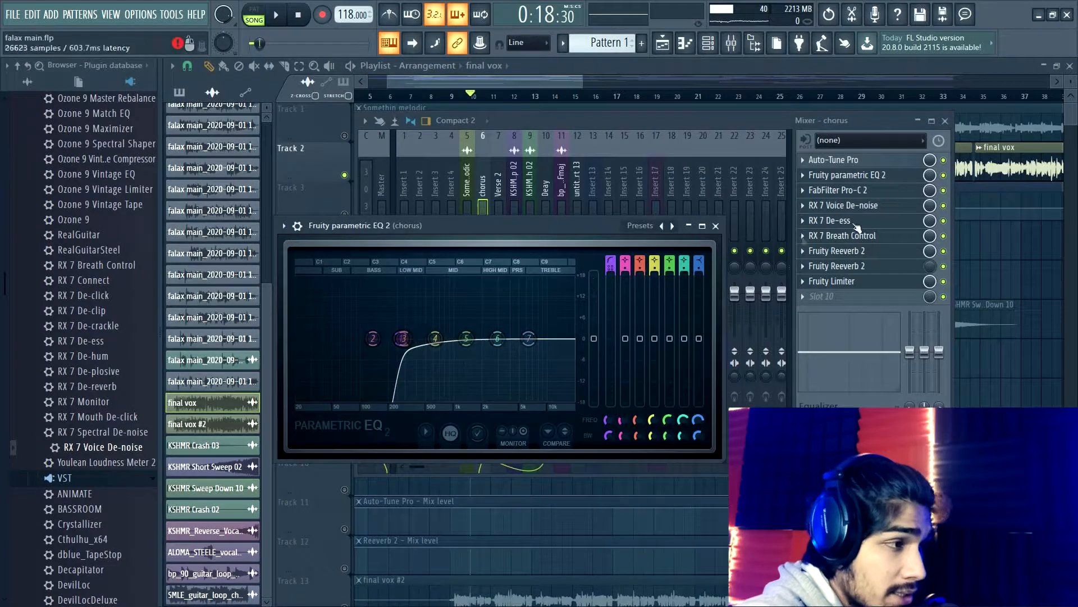
left_click(882, 192)
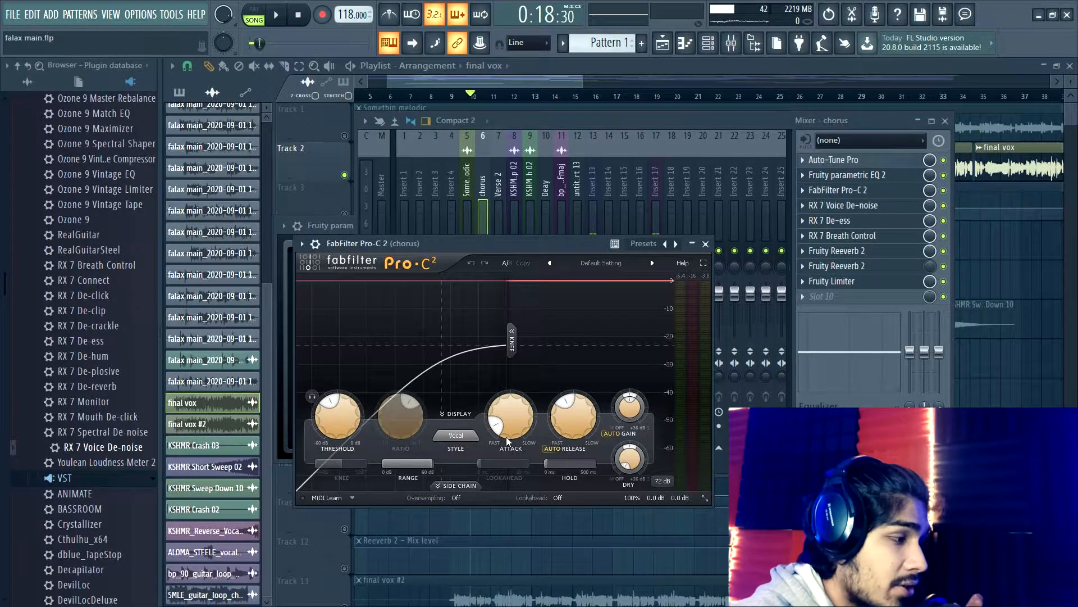
Examine the attack and threshold of FabFilter Pro-C 2 and the RX 7 Voice De-noise settings on the chorus insert
mouse_move(507, 438)
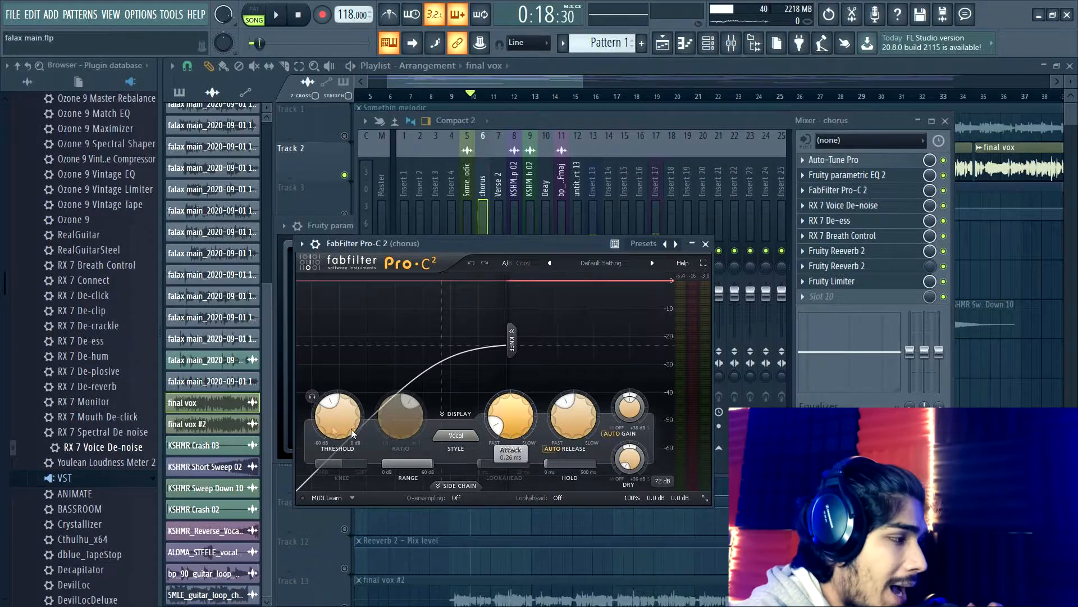
mouse_move(335, 420)
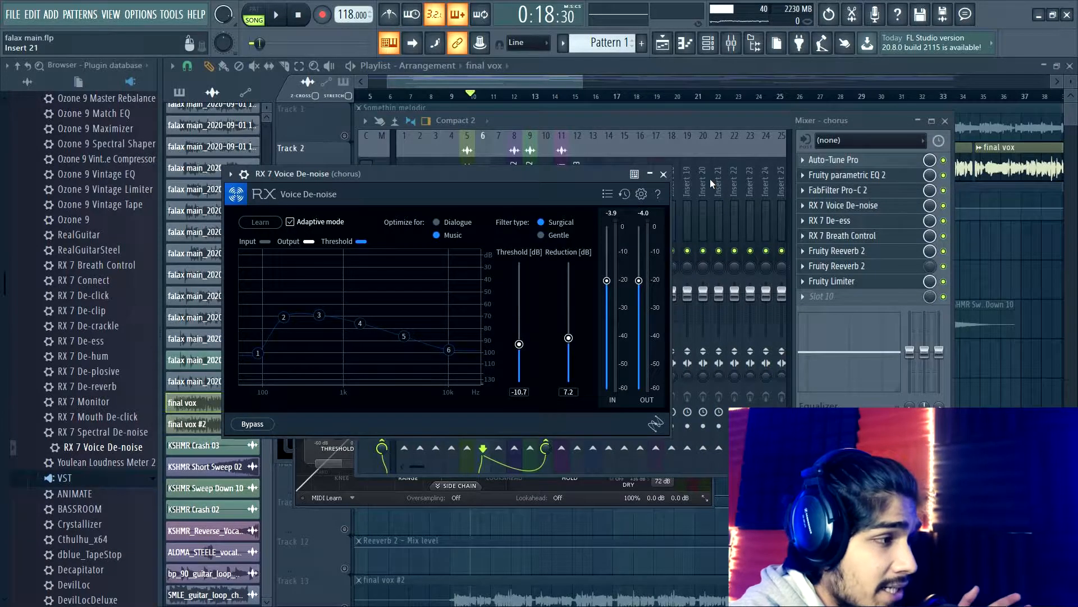
left_click(663, 173)
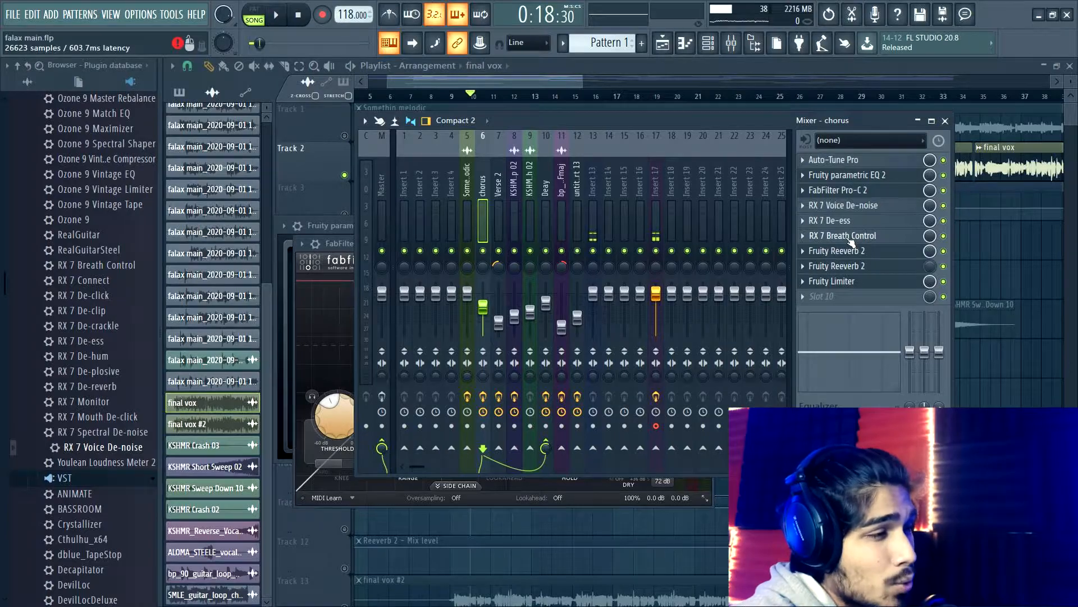
key("F9")
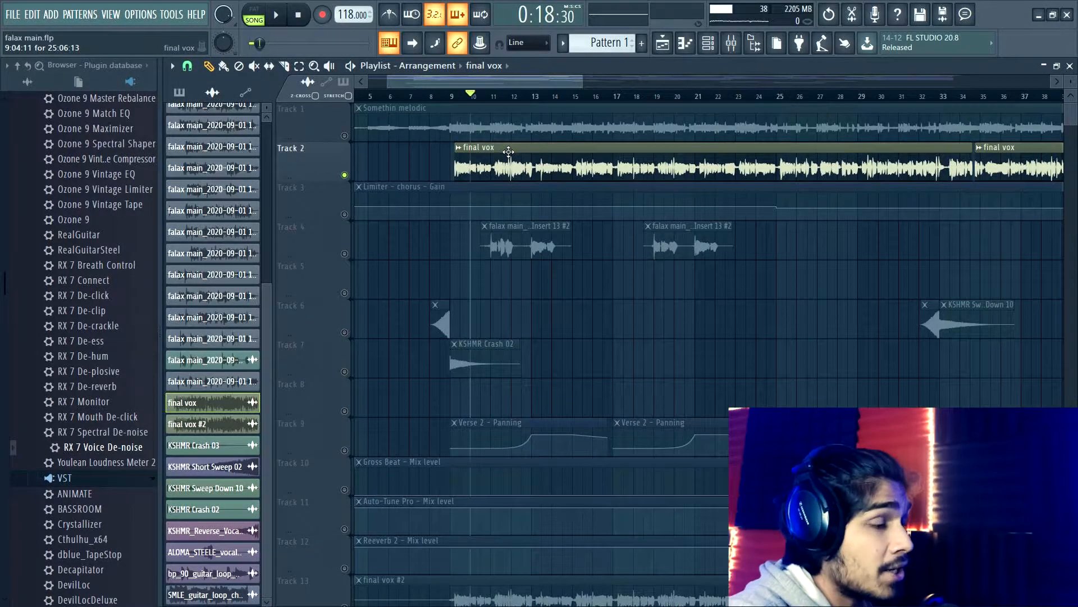
scroll(517, 148, "up", 2)
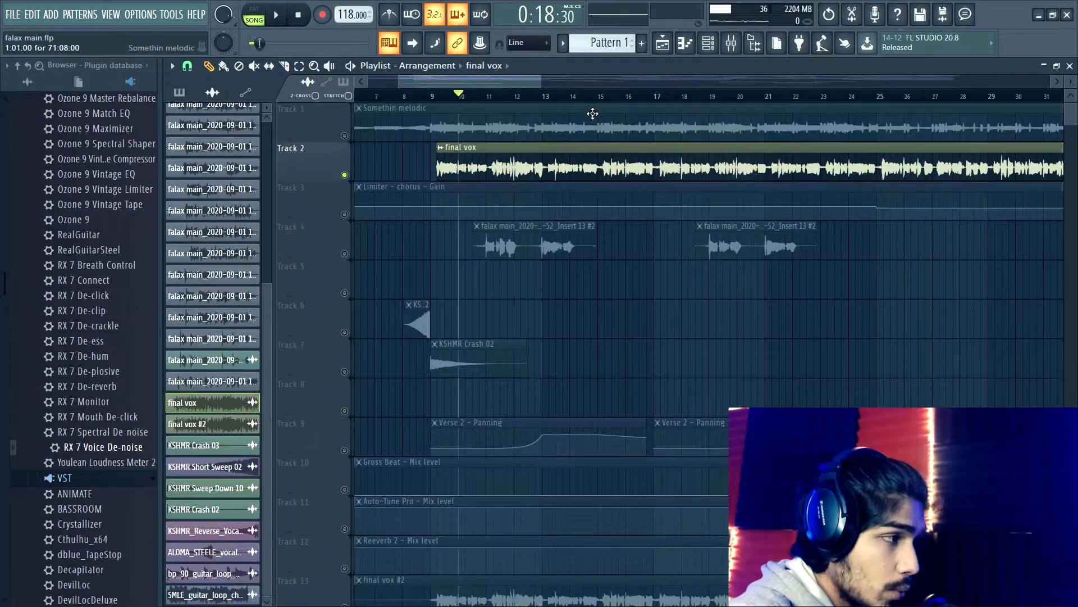
left_click(731, 45)
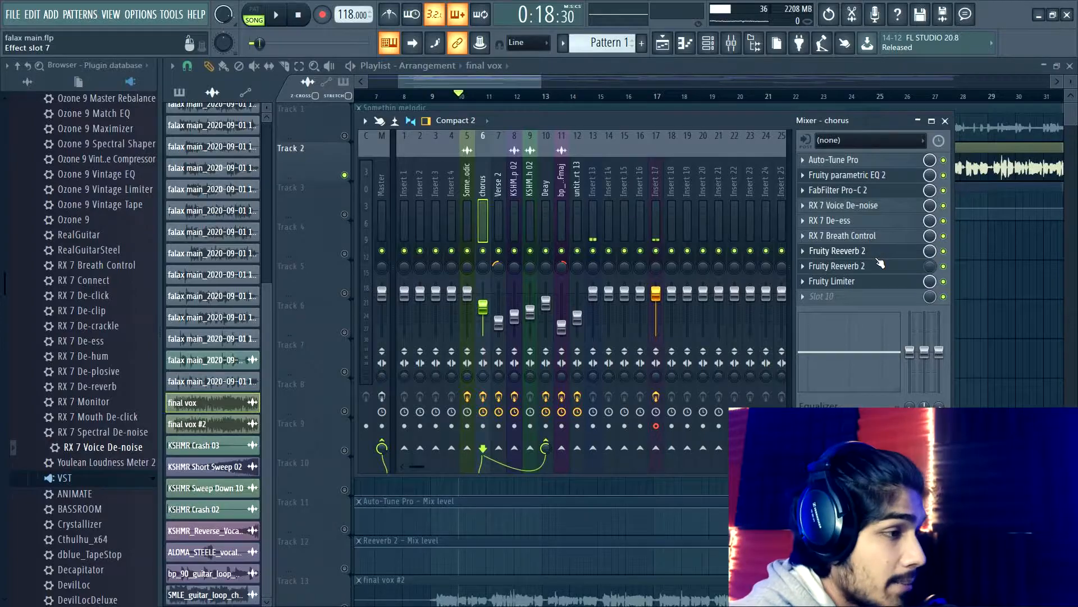
Examine the settings of both Fruity Reeverb 2 instances on the chorus insert
left_click(874, 251)
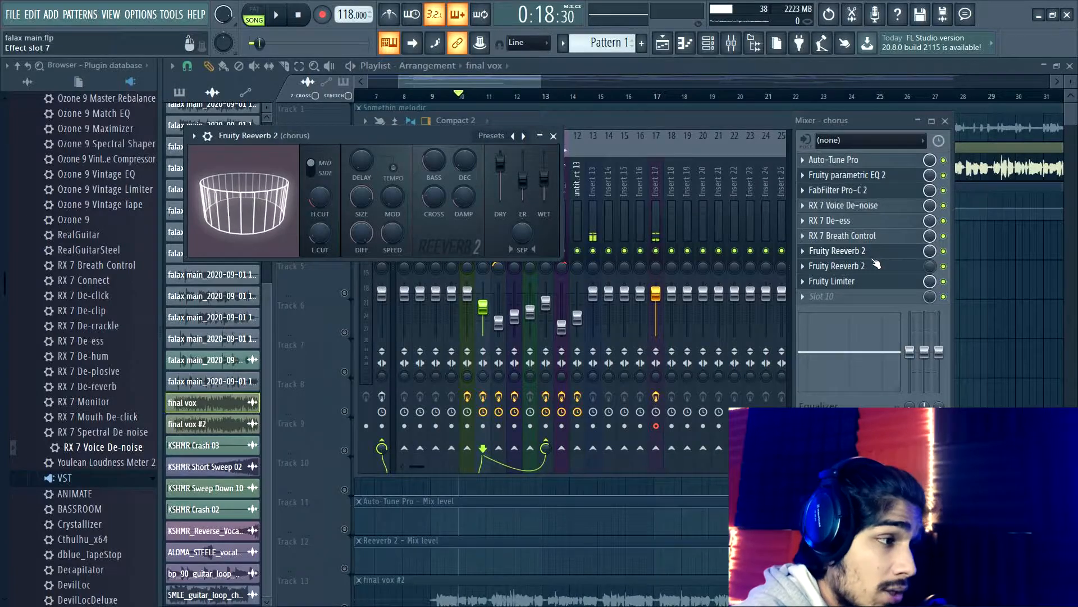
left_click(874, 267)
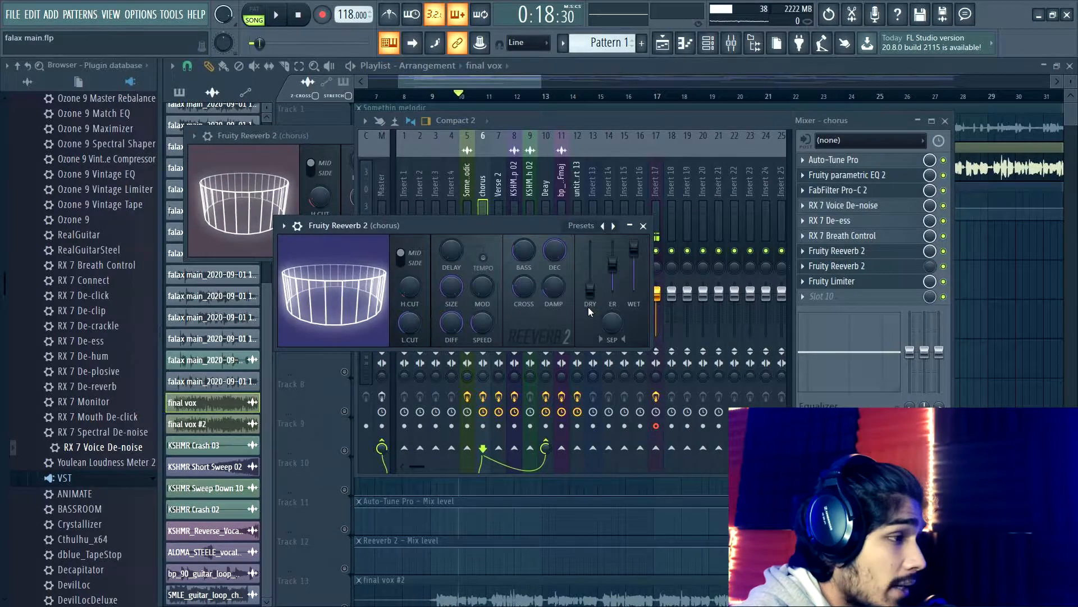
left_click(930, 267)
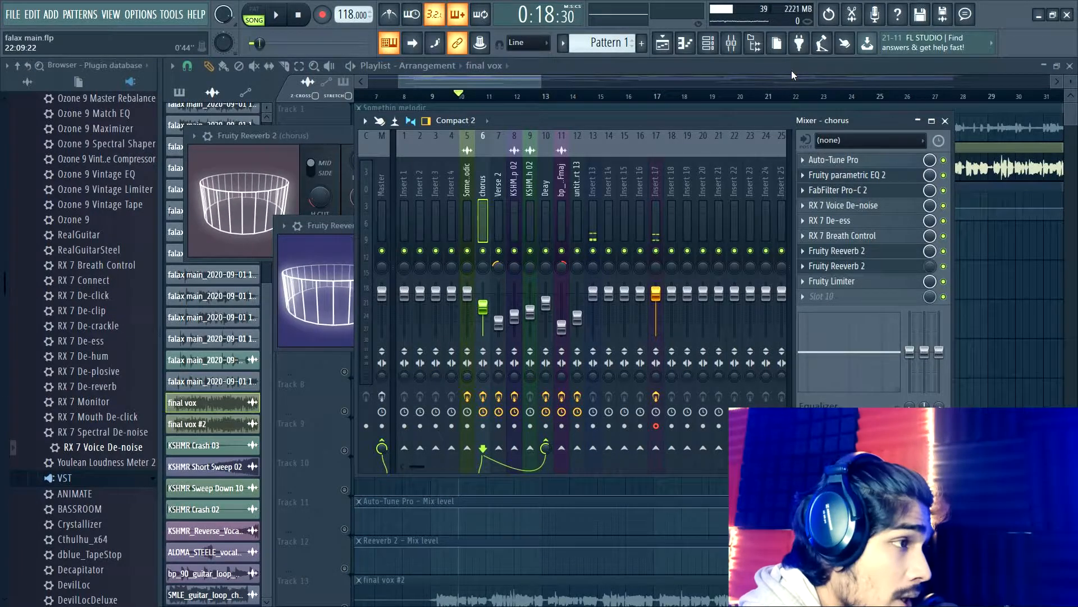
Audition the soloed final vox track in the playlist after the reverb review
key("F9")
left_click(739, 48)
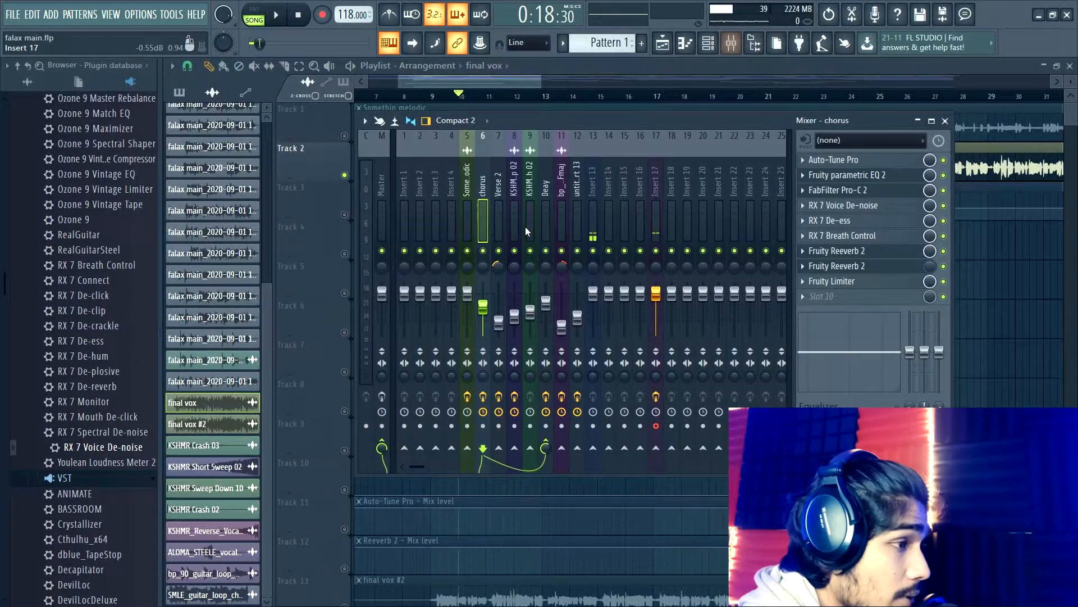
key("F9")
key("space")
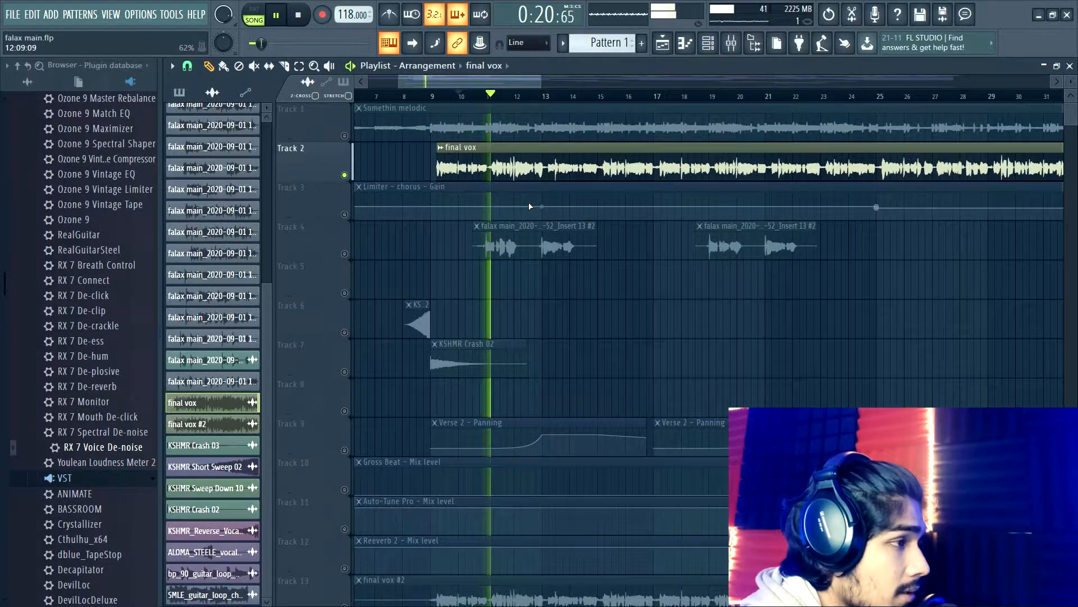
key("space")
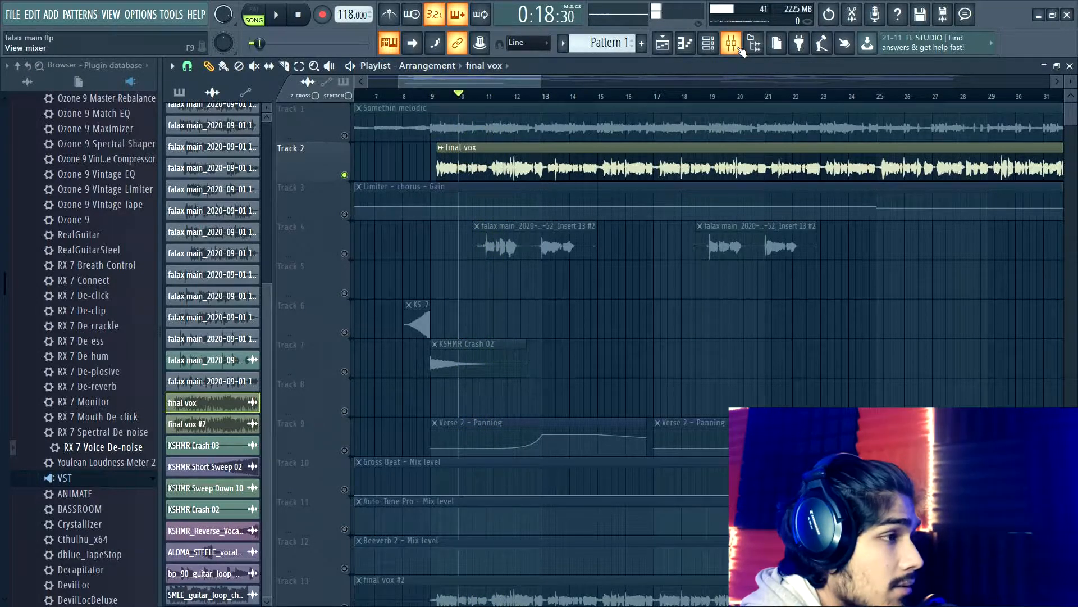
Compare the effect slots and send routing of the chorus insert with those of the Deay insert
left_click(742, 50)
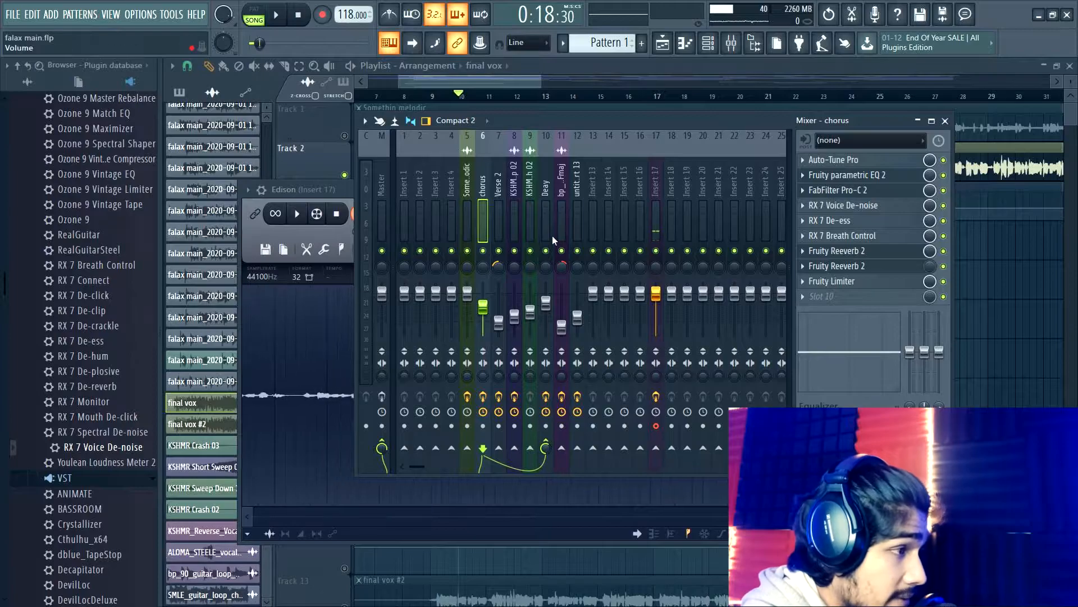
left_click(548, 186)
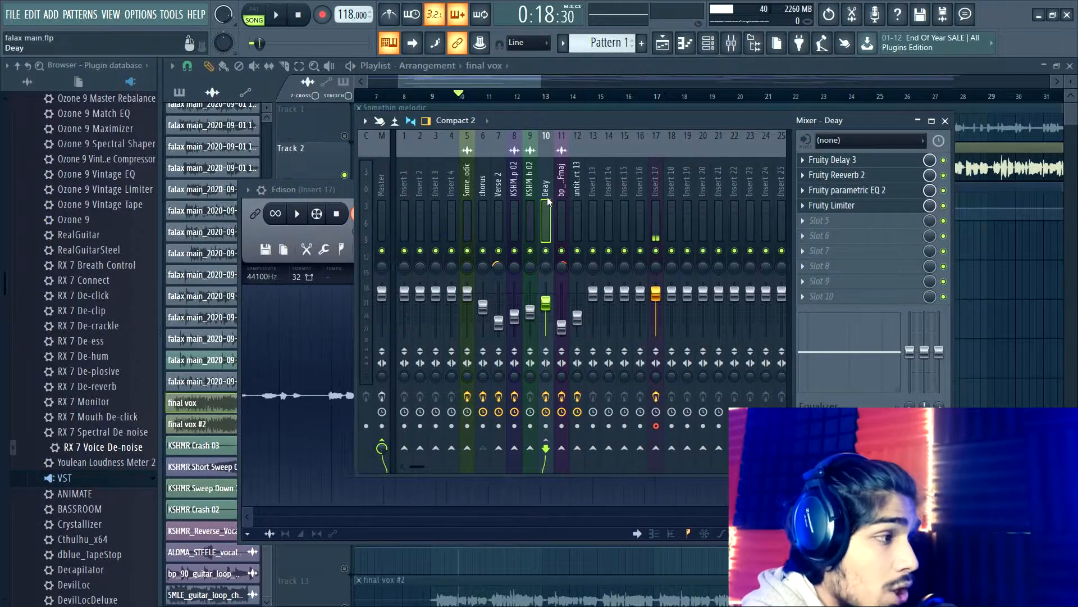
left_click(483, 185)
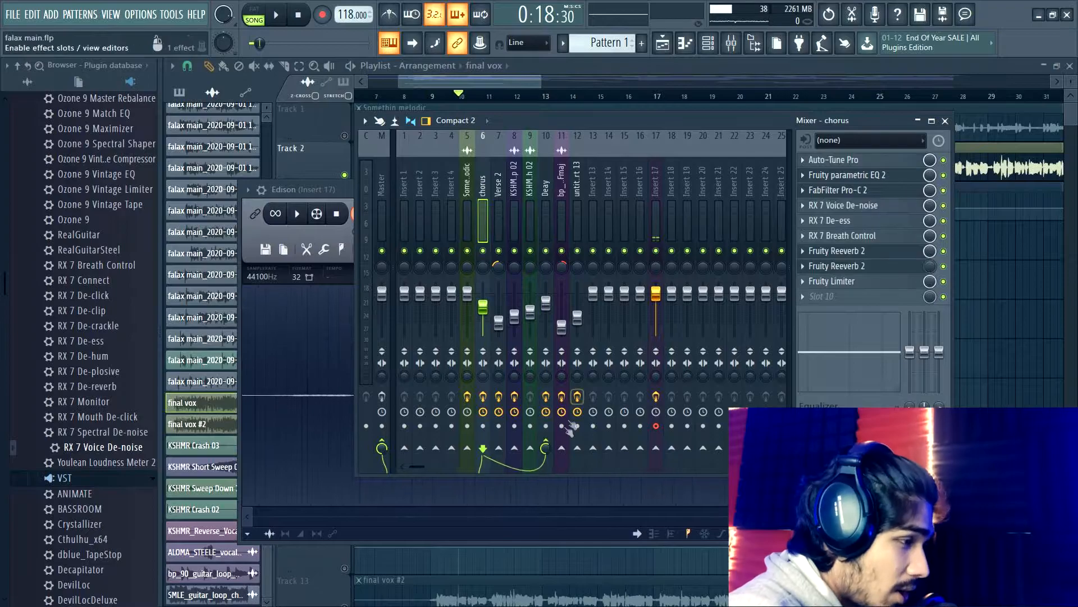
left_click(547, 188)
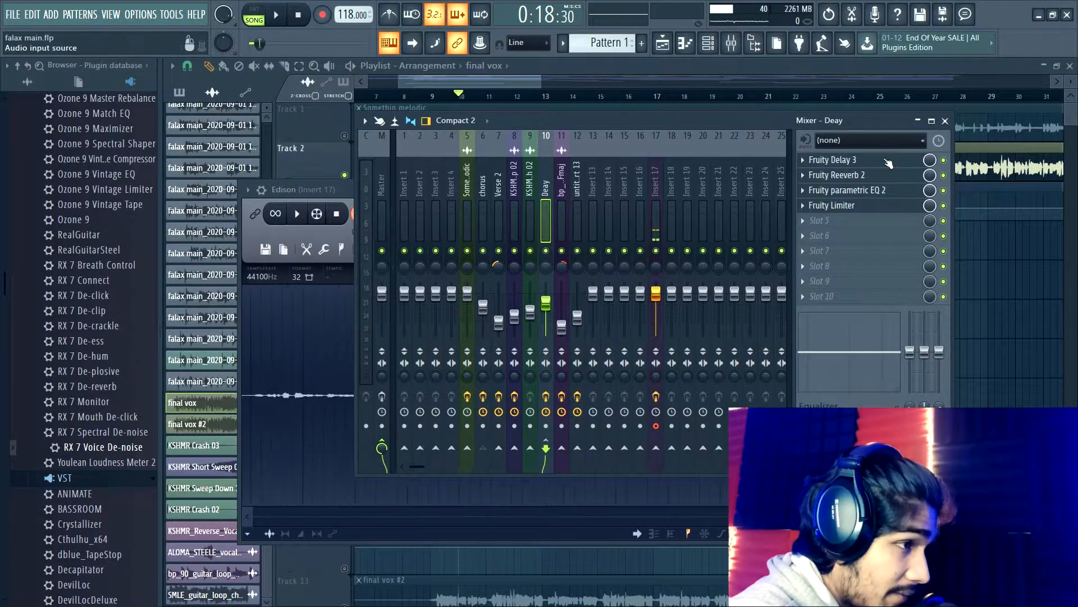
Examine Fruity Delay 3, Fruity Reeverb 2, Fruity parametric EQ 2 and Fruity Limiter on the Deay insert
left_click(832, 160)
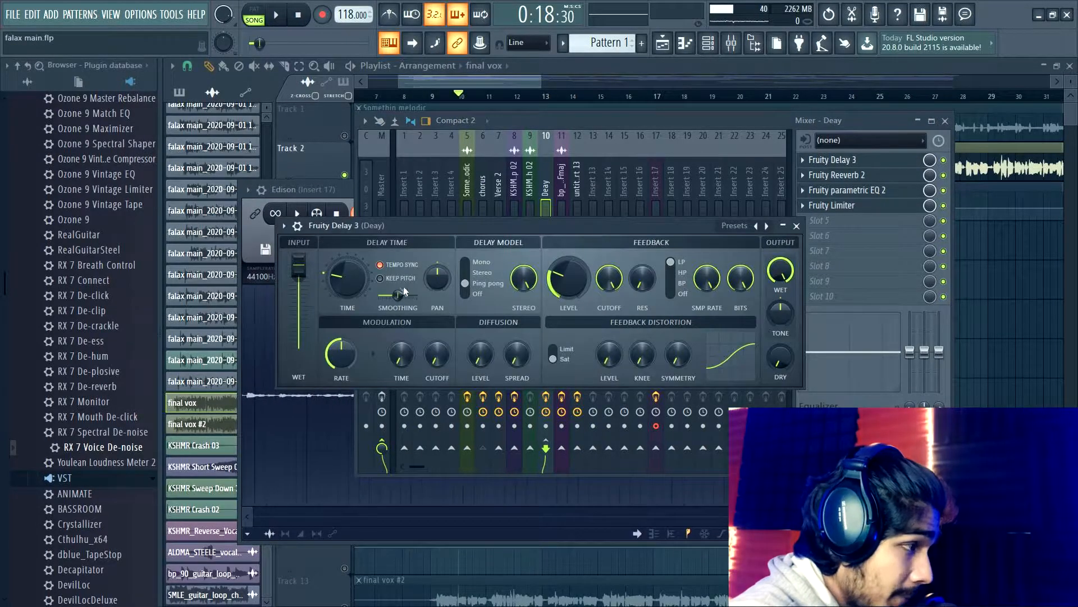
left_click(848, 174)
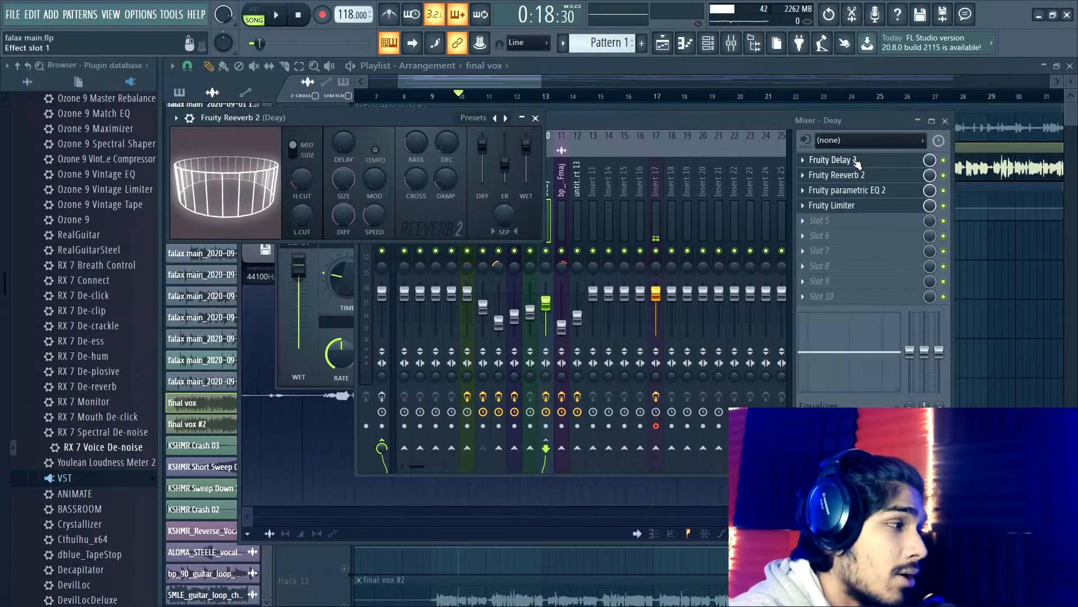
left_click(847, 190)
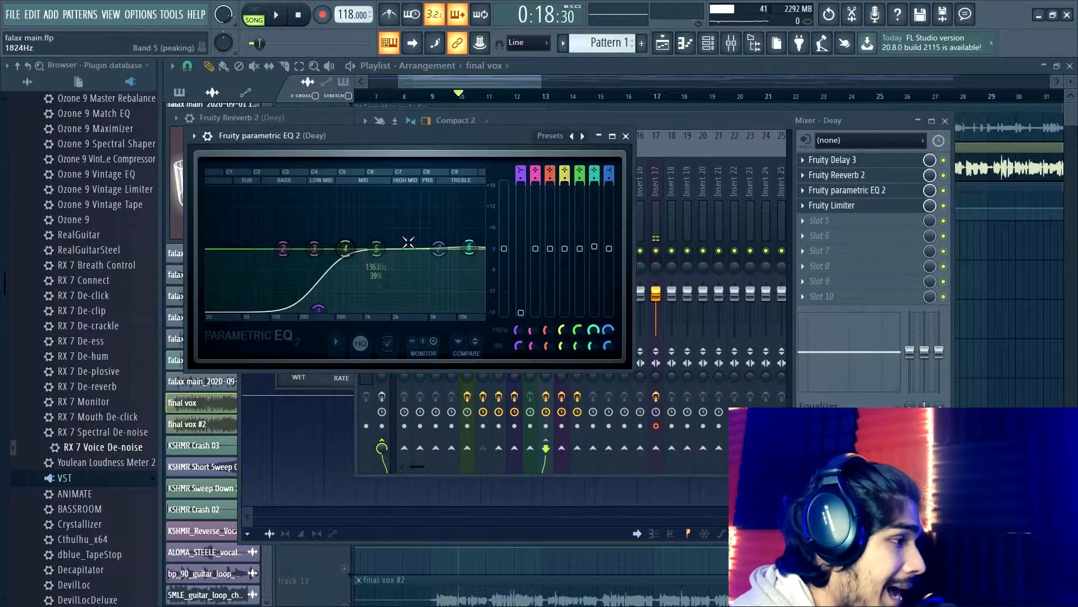
left_click(843, 205)
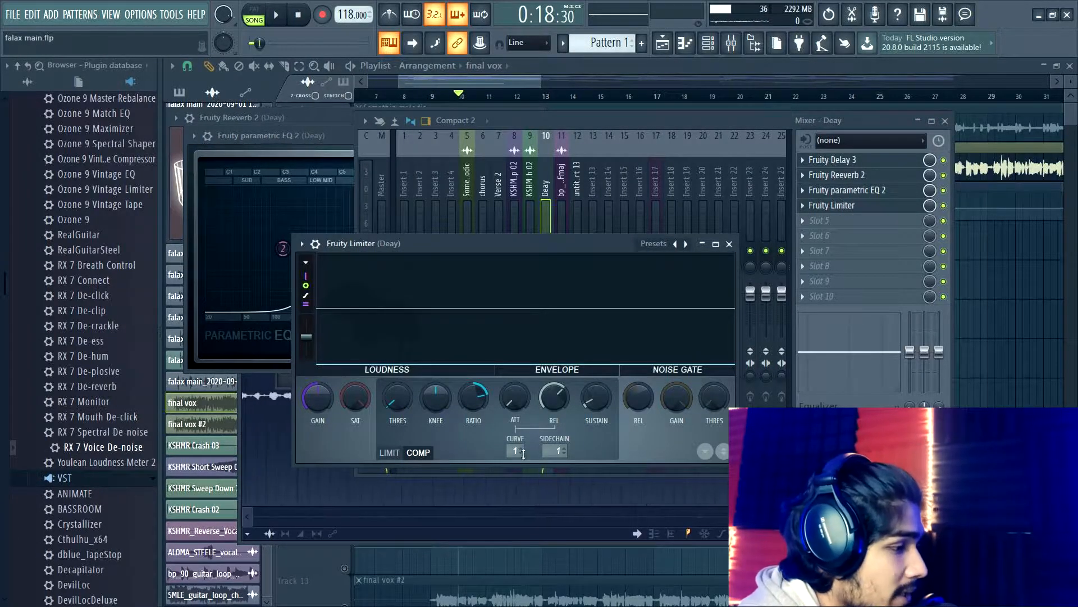
left_click(571, 119)
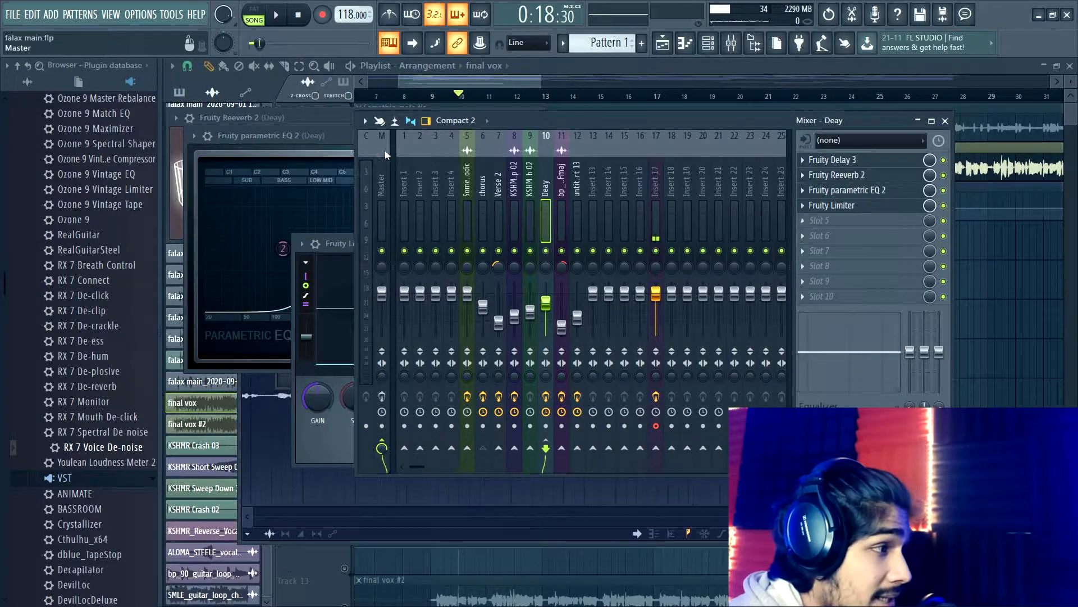
Review the chorus insert's routing into the Deay insert, and view the Limit mode of the Deay insert's Fruity Limiter
left_click(484, 189)
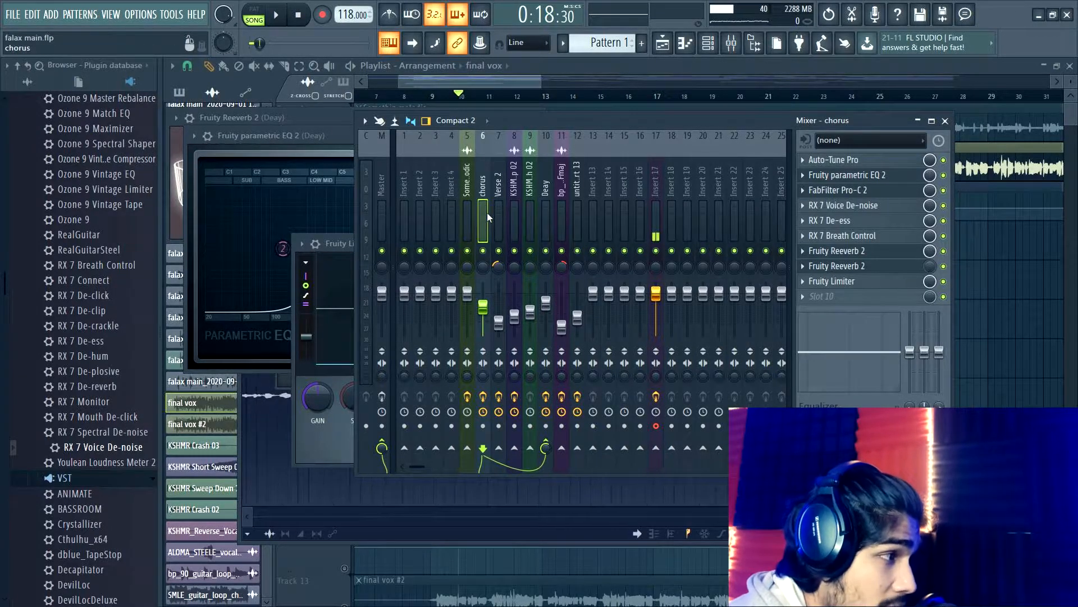
left_click(547, 208)
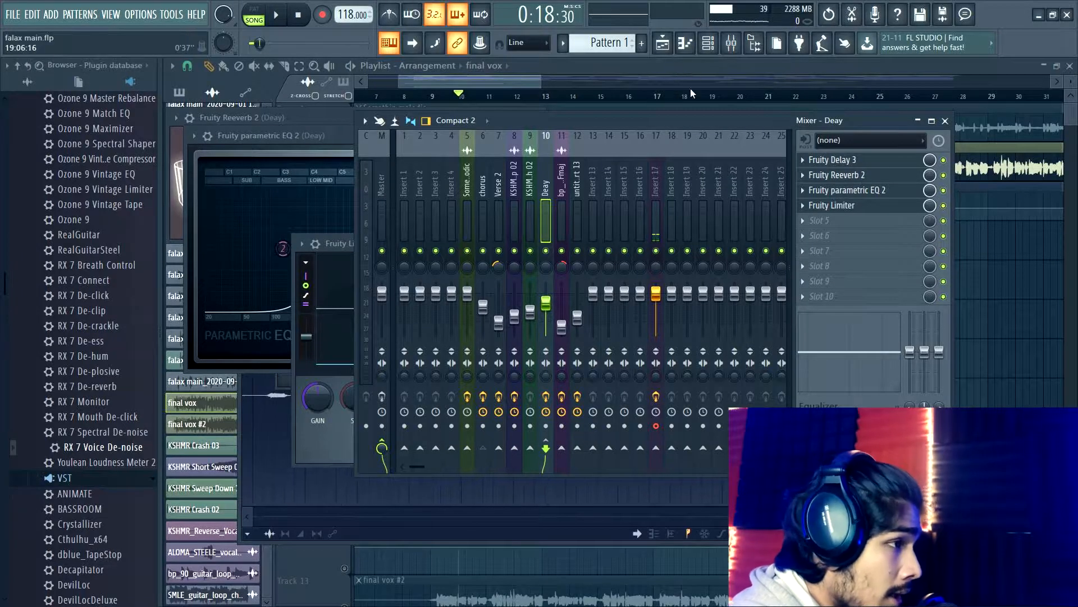
left_click(868, 207)
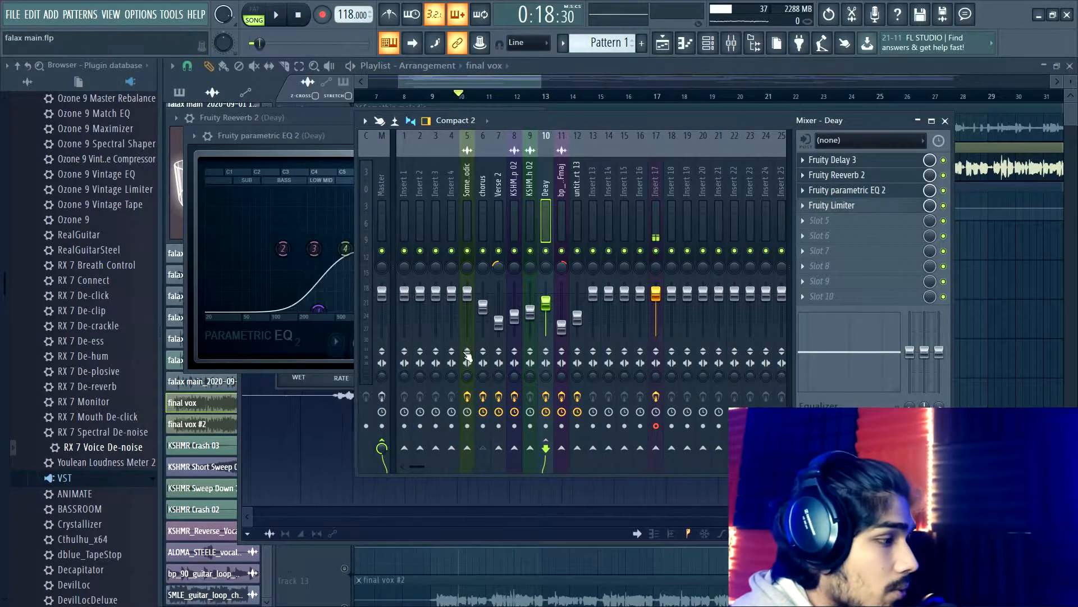
left_click(871, 212)
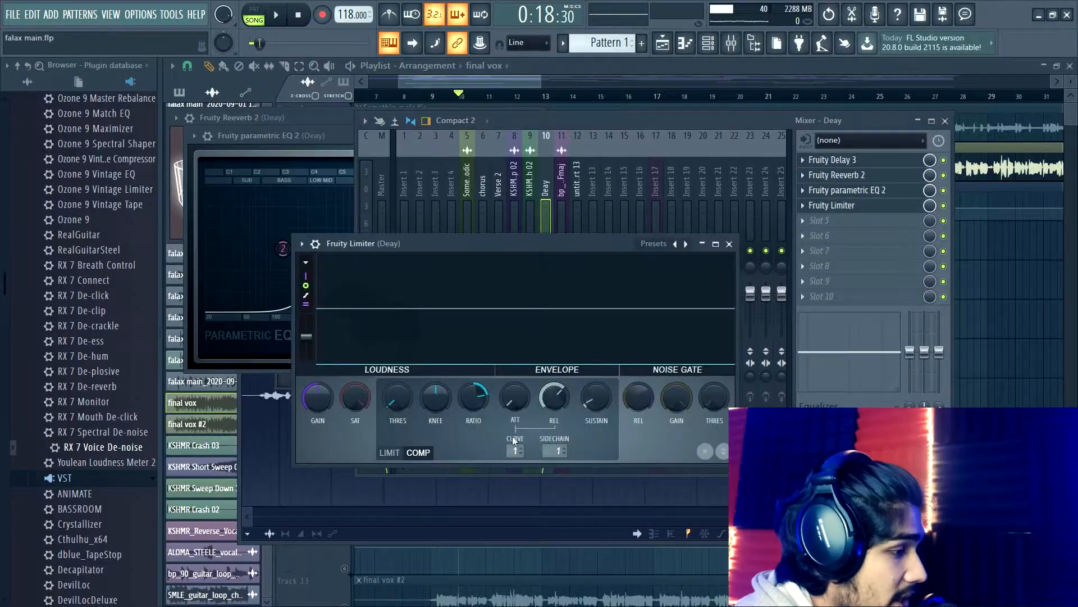
left_click(395, 454)
left_click(595, 138)
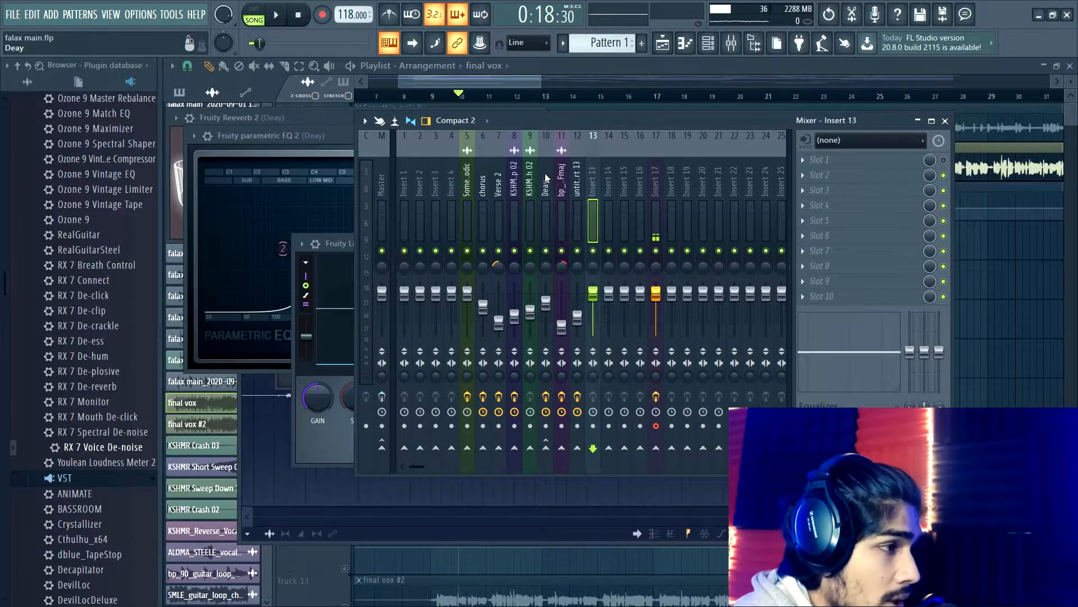
Examine the compressor mode and the sidechain source options of Fruity Limiter on the Deay insert
left_click(988, 177)
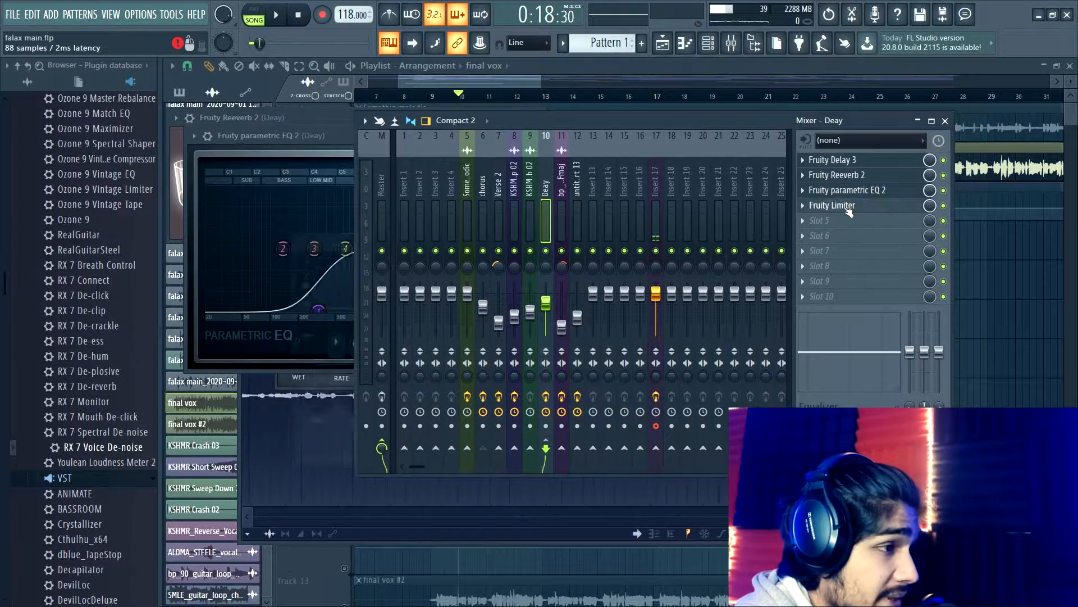
left_click(842, 205)
left_click(427, 453)
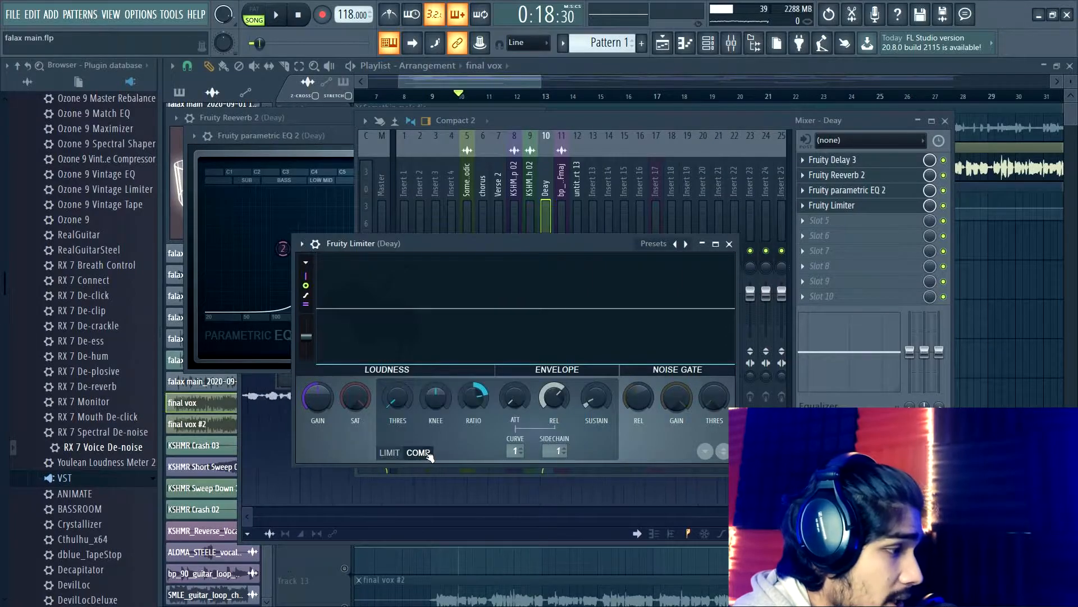
left_click(556, 451)
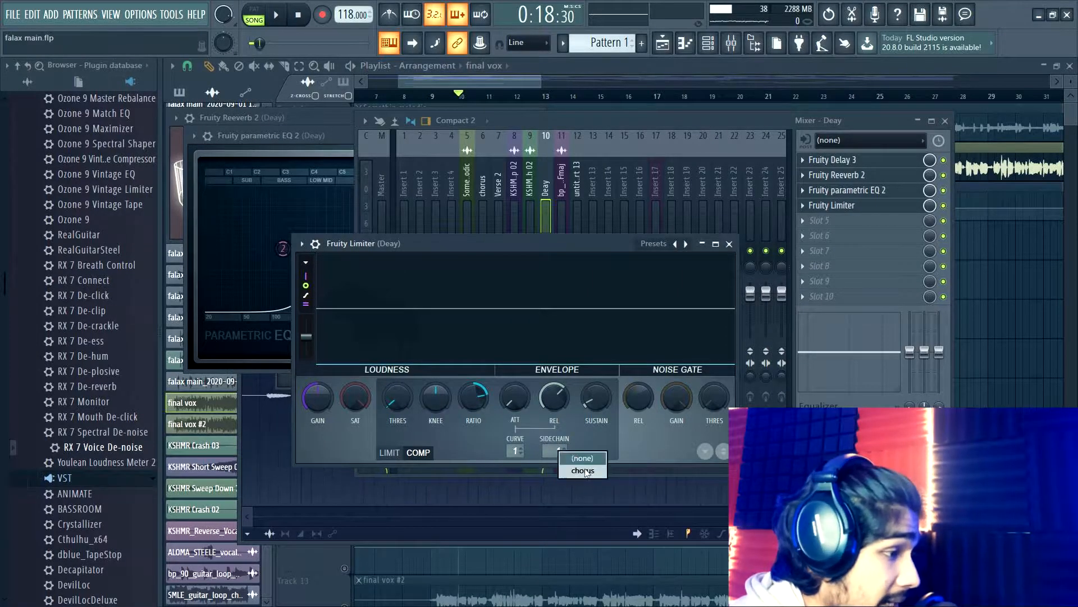
left_click(617, 459)
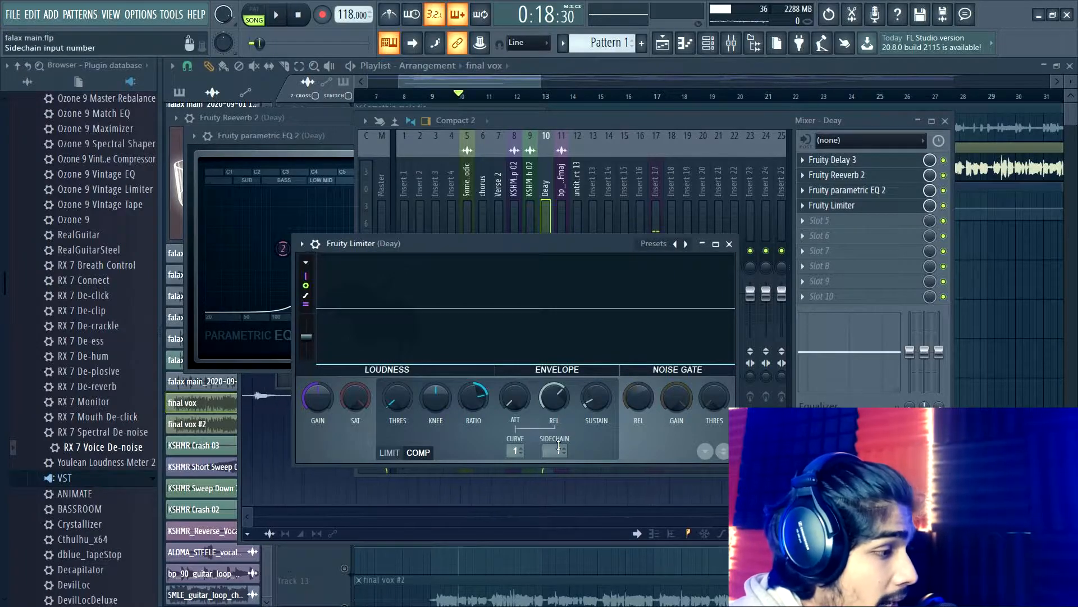
left_click(569, 450)
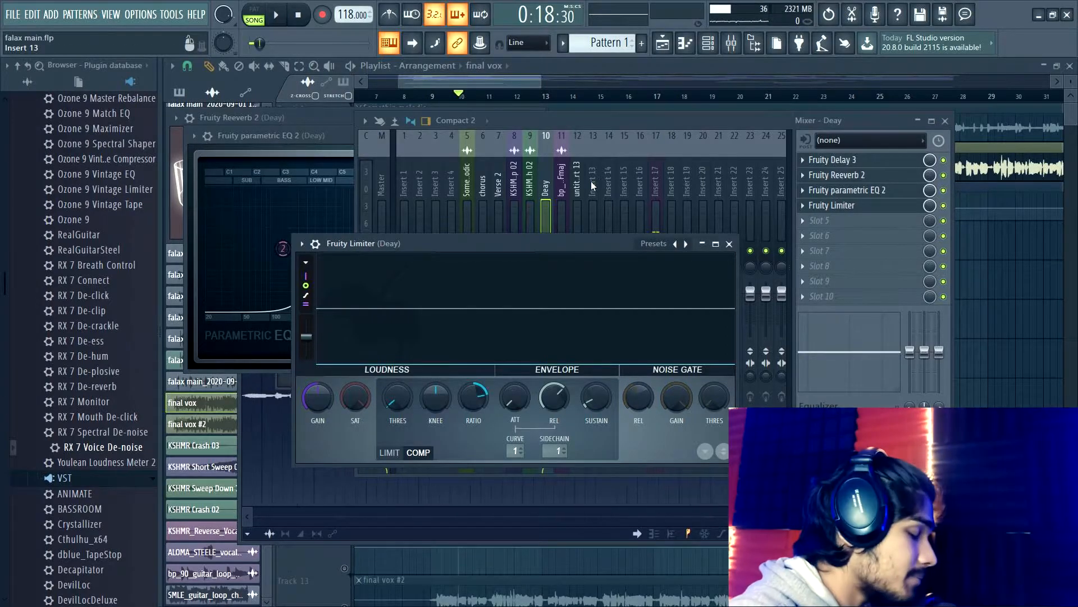
left_click(608, 126)
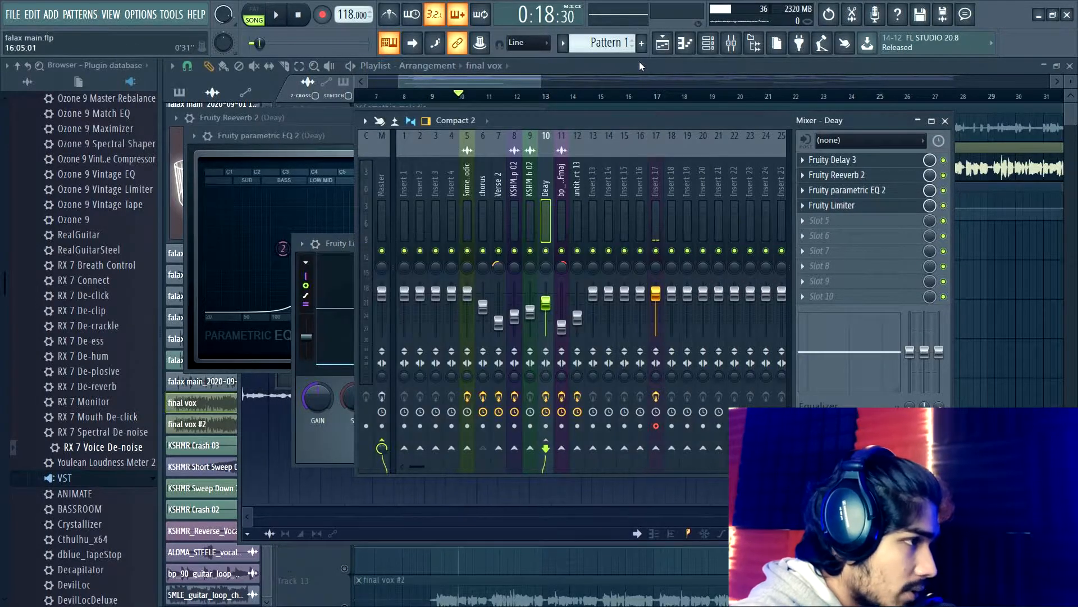
Audition the final vox track with the Deay insert's effects switched off and on for comparison
left_click(611, 63)
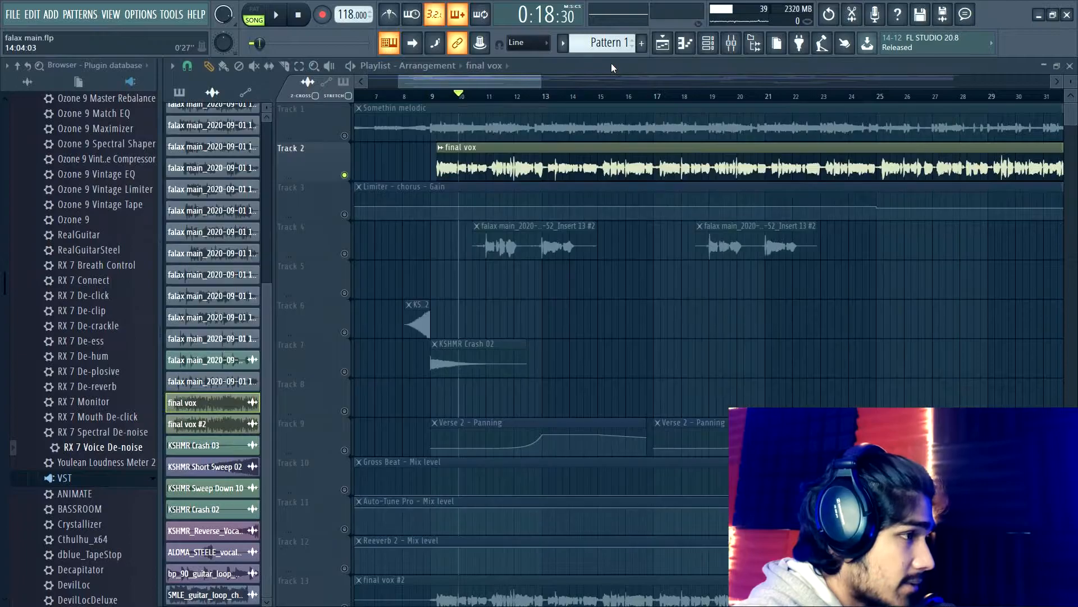
left_click(732, 43)
key("space")
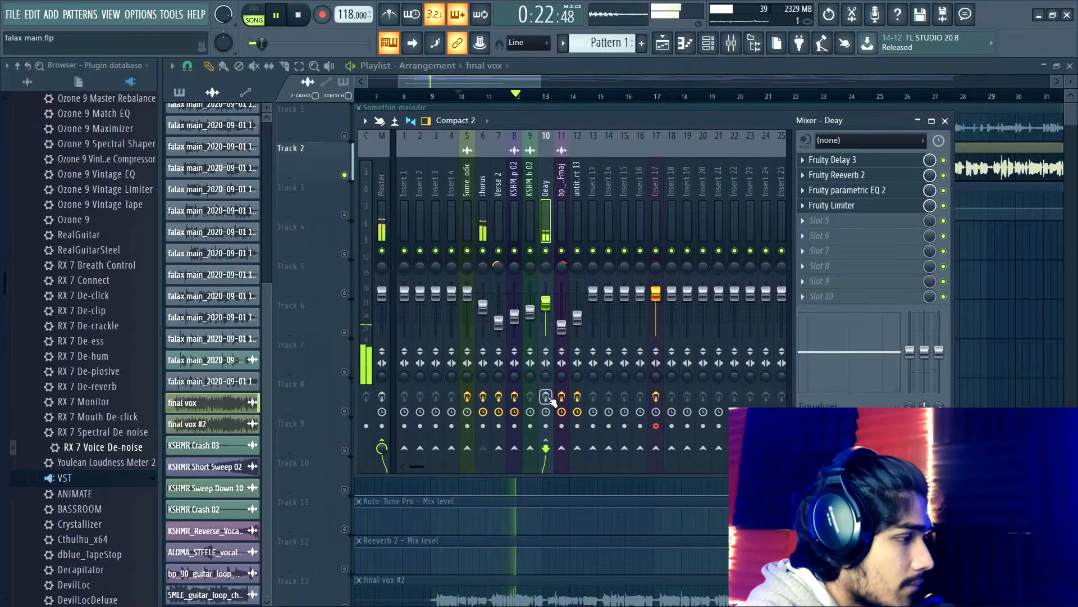
key("space")
key("space")
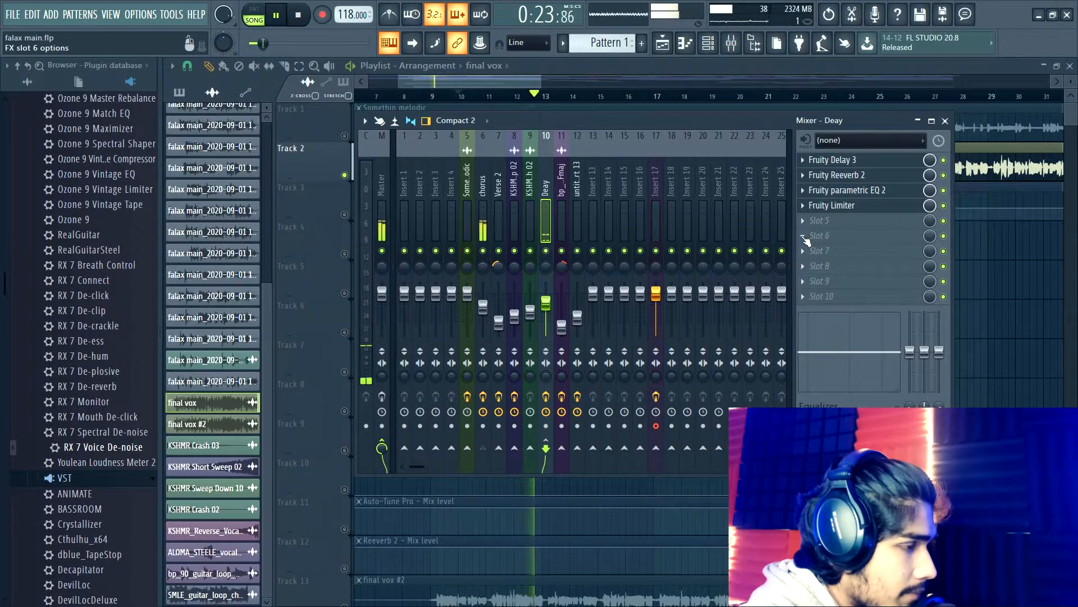
key("space")
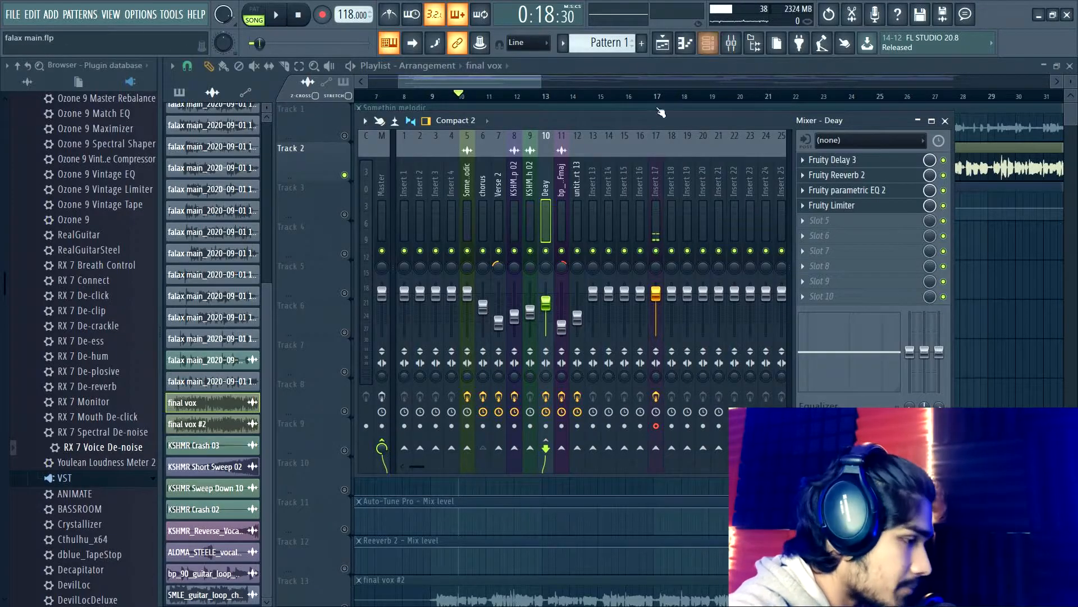
Check the chorus insert's send to the Deay insert, and examine the dry output of the latter's Fruity Delay 3
left_click(485, 186)
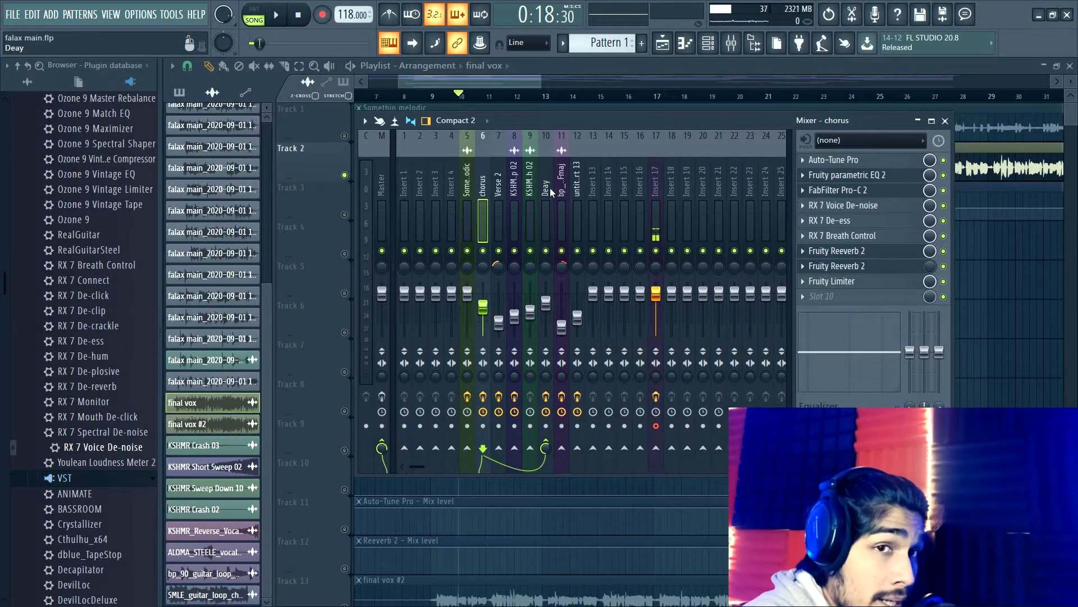
left_click(545, 201)
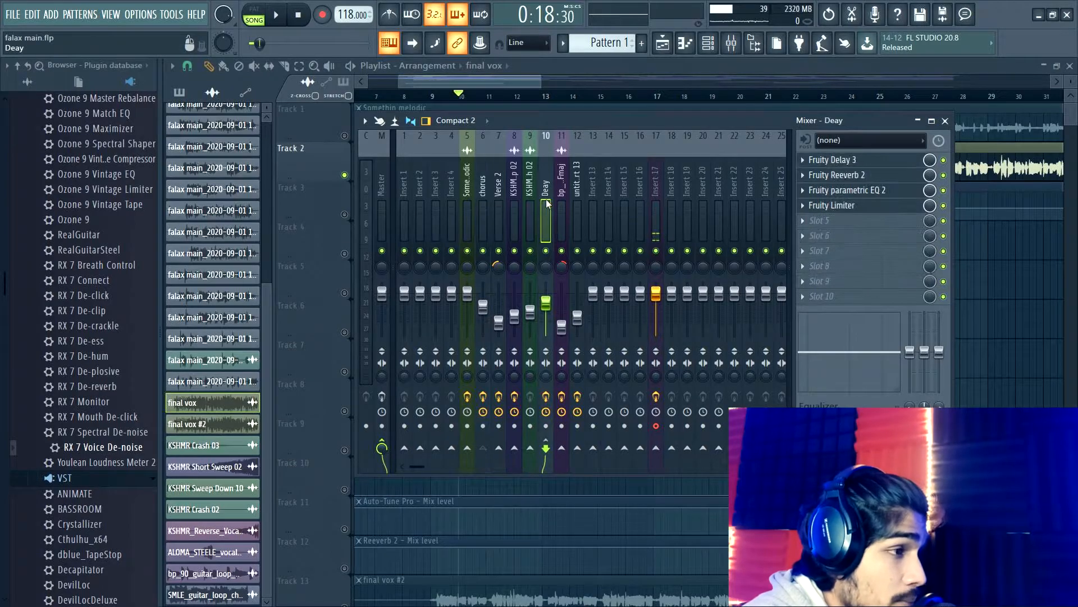
left_click(868, 167)
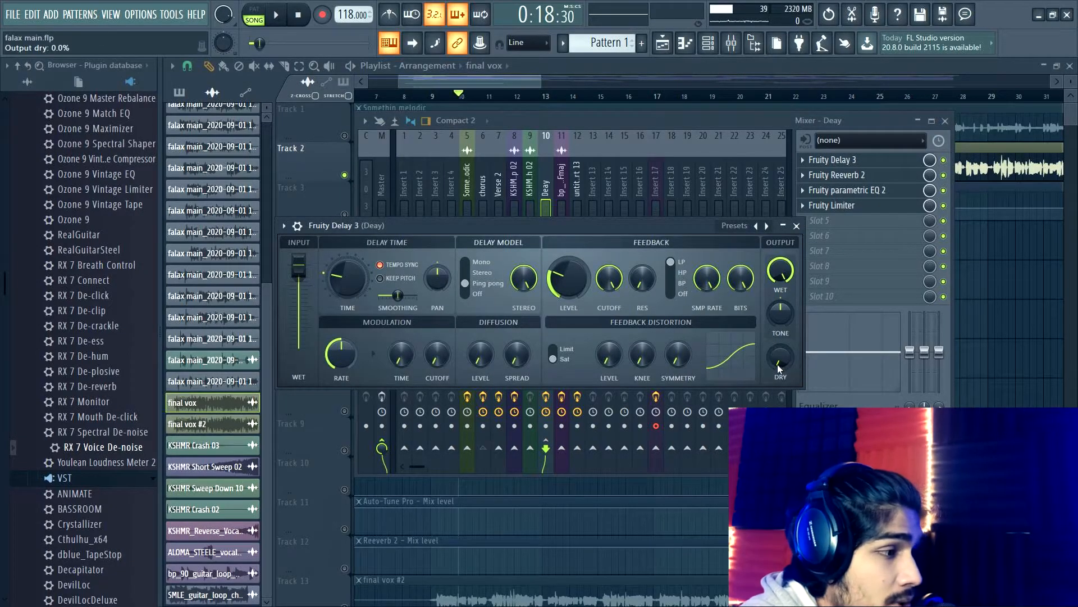